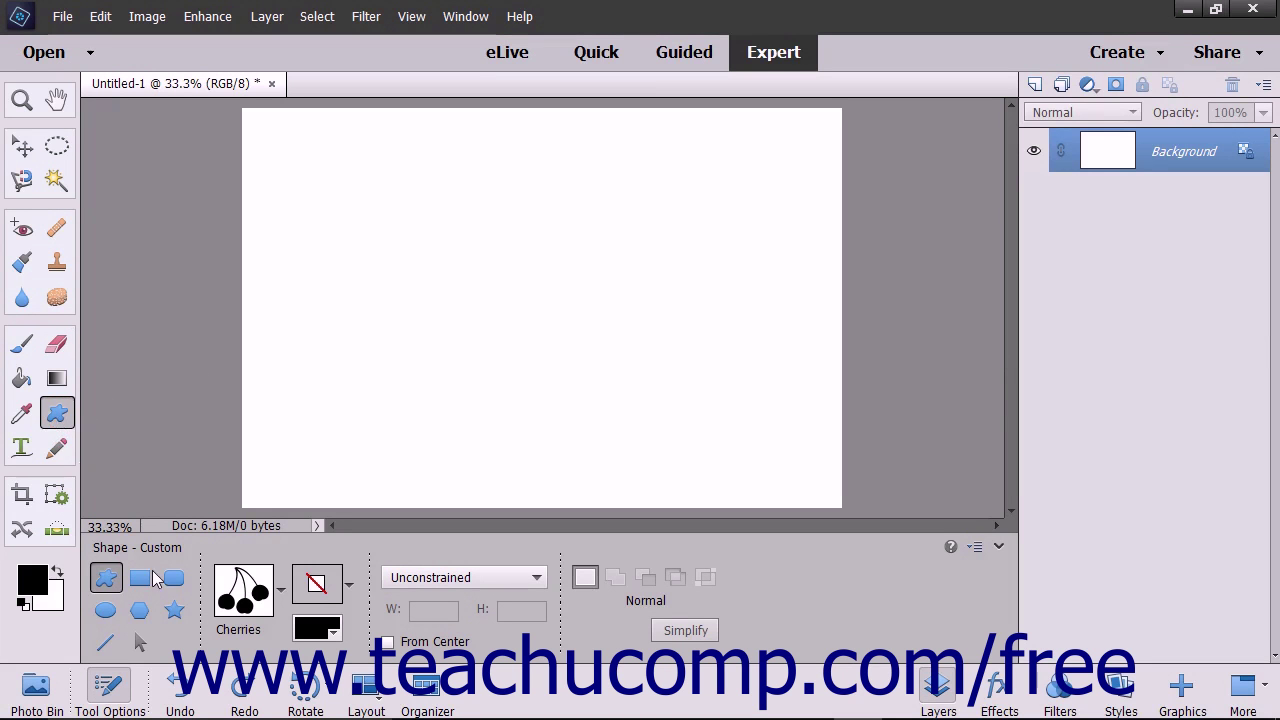
With the Rectangle tool, draw a black rectangle near the top-left corner and a small square beside it.
{"action": "left_click", "coordinate": [140, 580]}
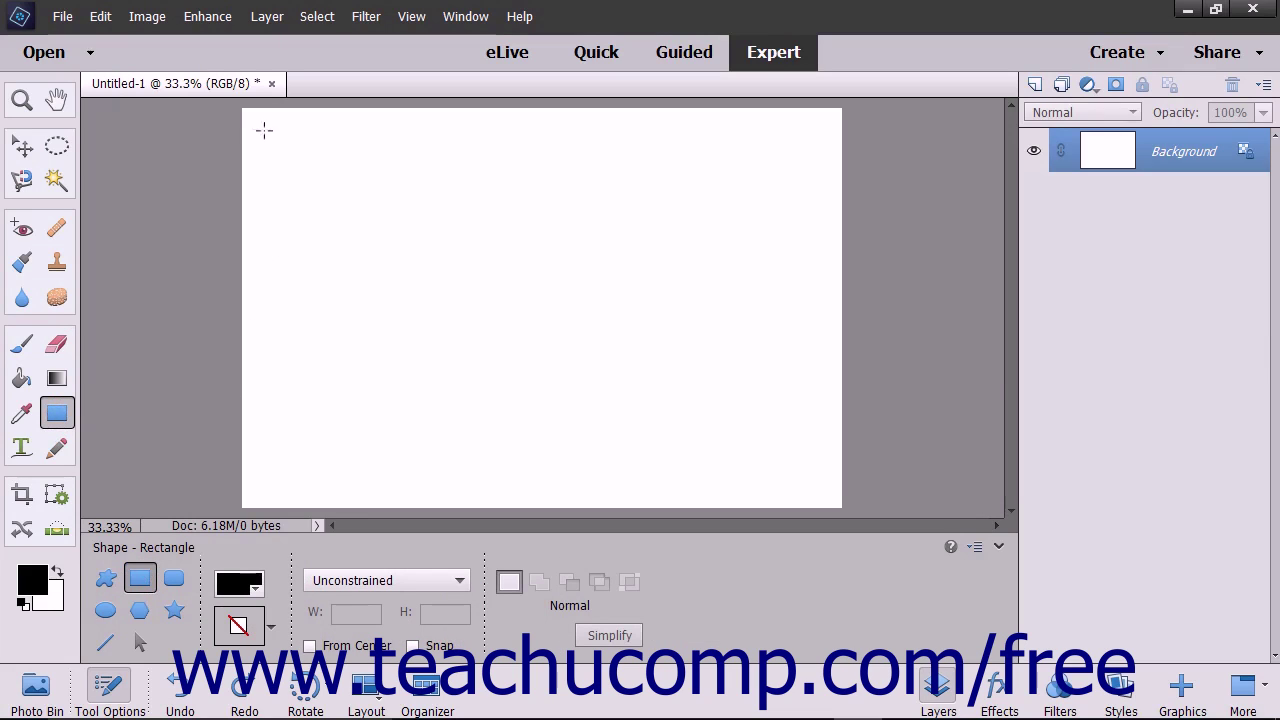
{"action": "left_click_drag", "start_coordinate": [261, 129], "coordinate": [342, 185]}
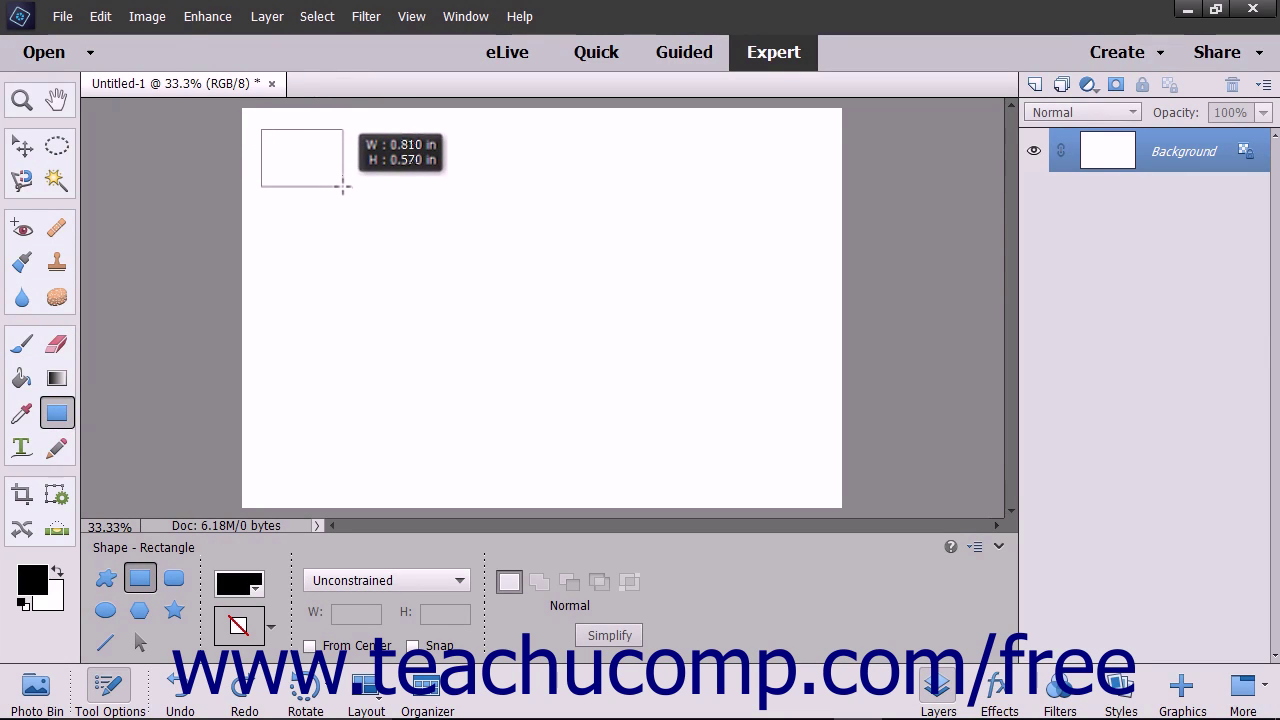
{"action": "left_click_drag", "start_coordinate": [342, 186], "coordinate": [342, 186]}
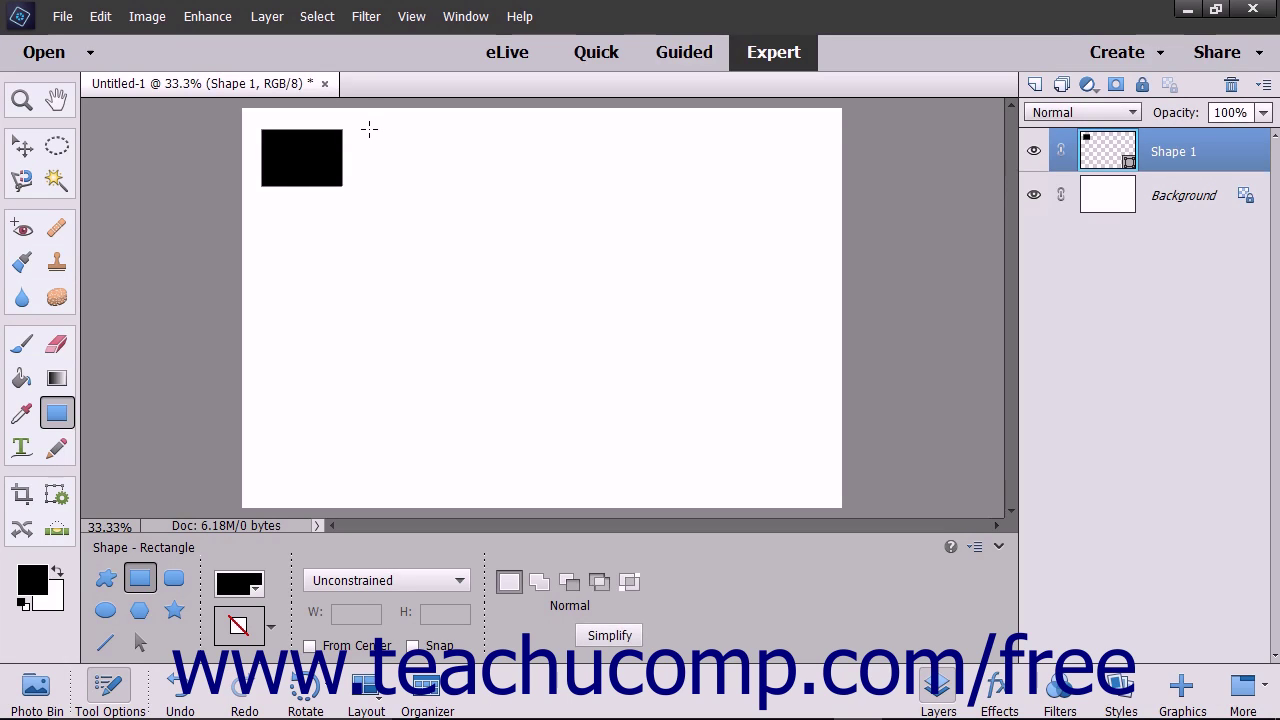
{"action": "left_click_drag", "start_coordinate": [369, 129], "coordinate": [395, 167]}
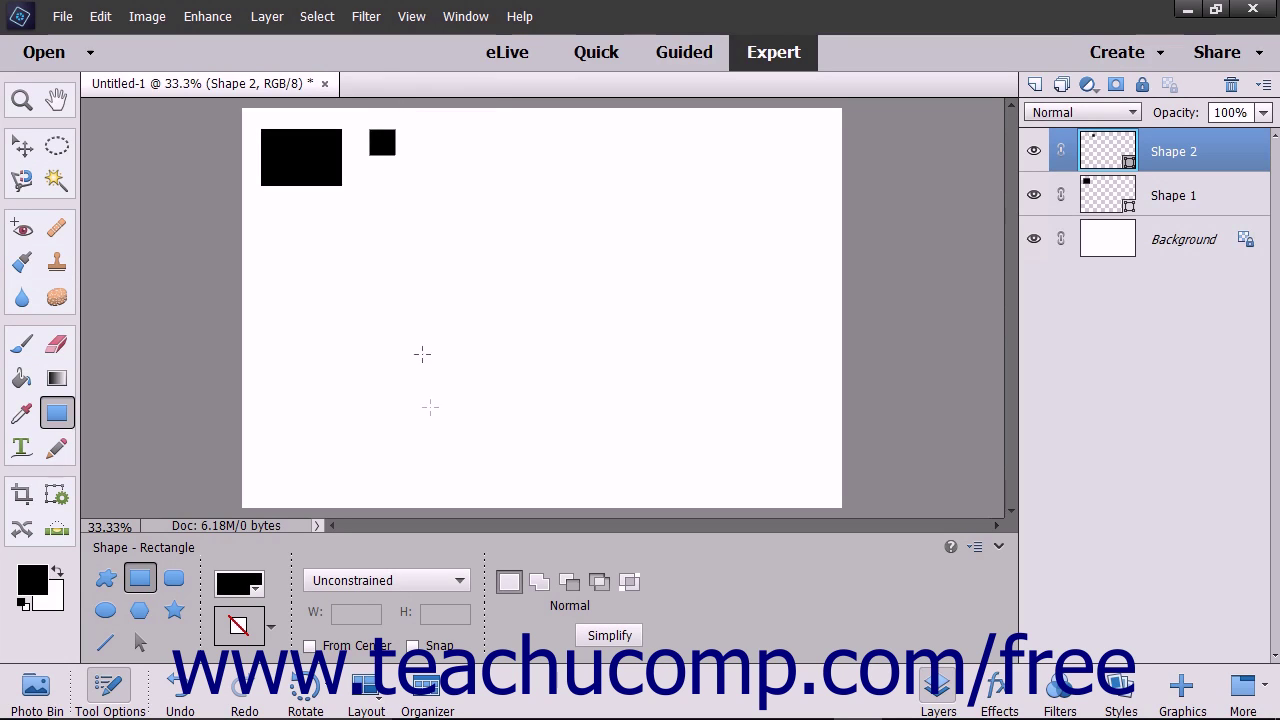
Draw another small black square using the Square constraint.
{"action": "left_click", "coordinate": [420, 580]}
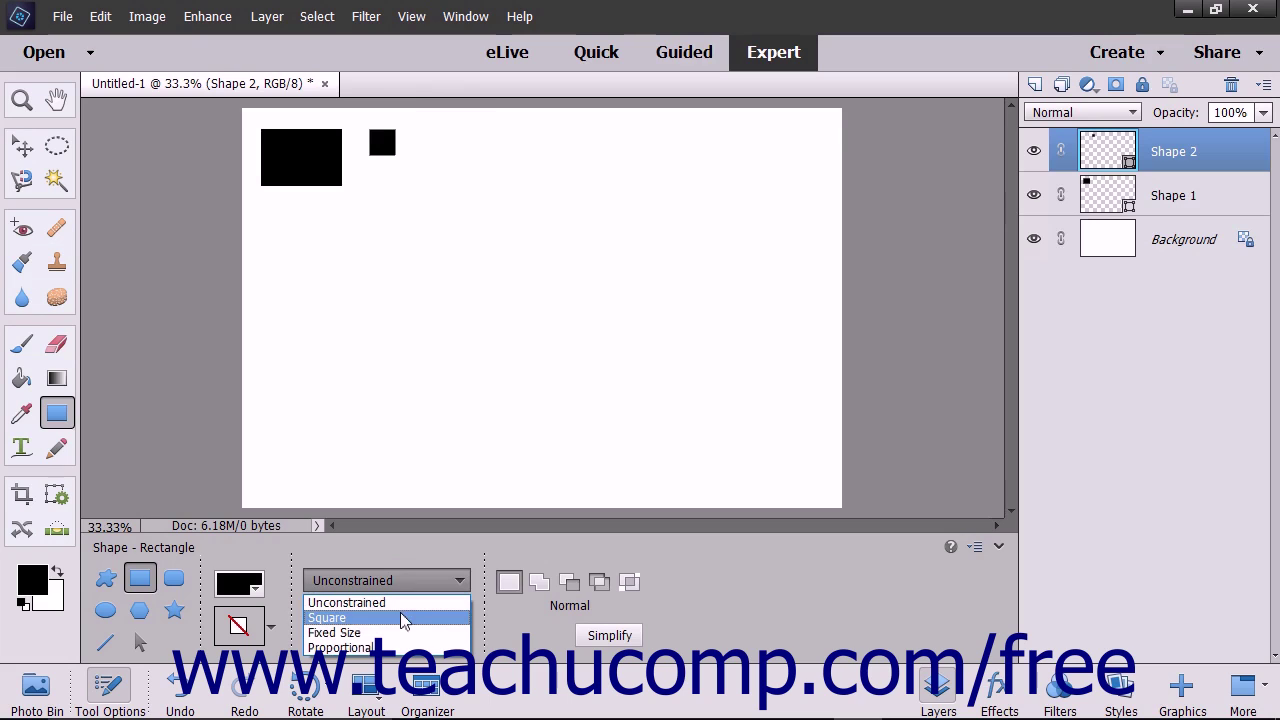
{"action": "left_click", "coordinate": [403, 619]}
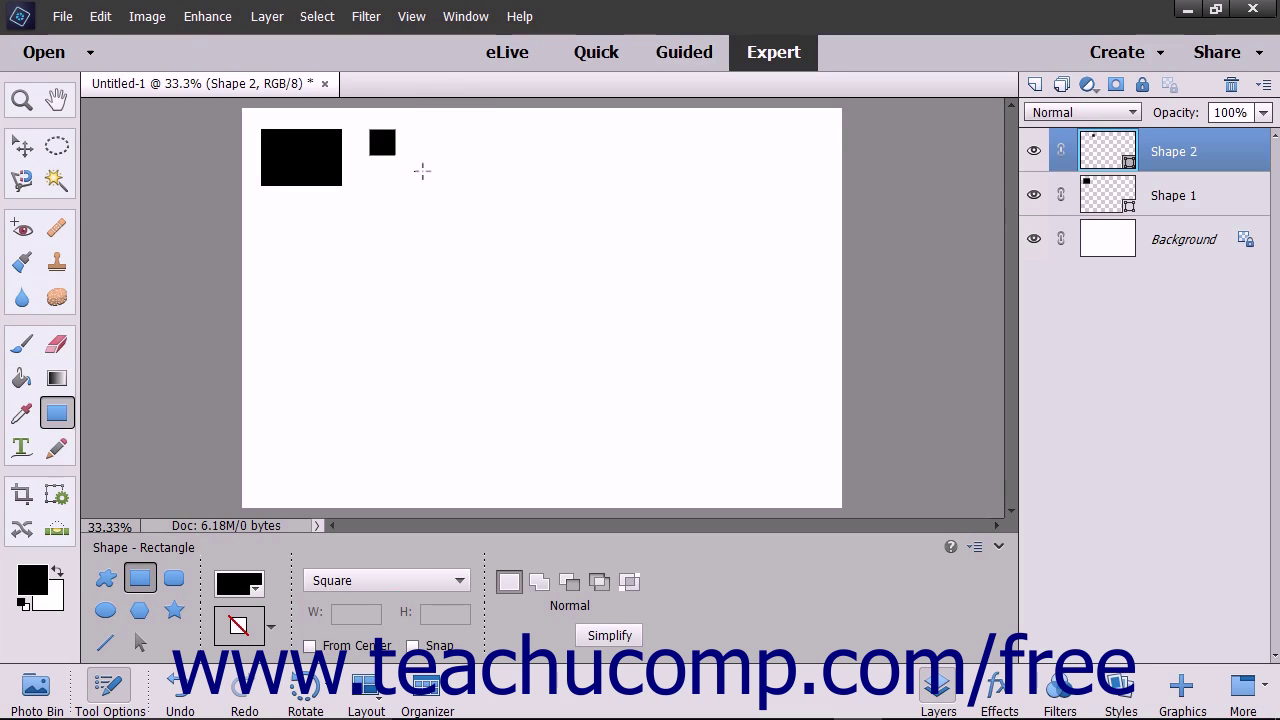
{"action": "left_click_drag", "start_coordinate": [417, 150], "coordinate": [449, 190]}
Draw a wide flat rectangle from its centre with Unconstrained proportions, then turn From Center off.
{"action": "left_click", "coordinate": [382, 580]}
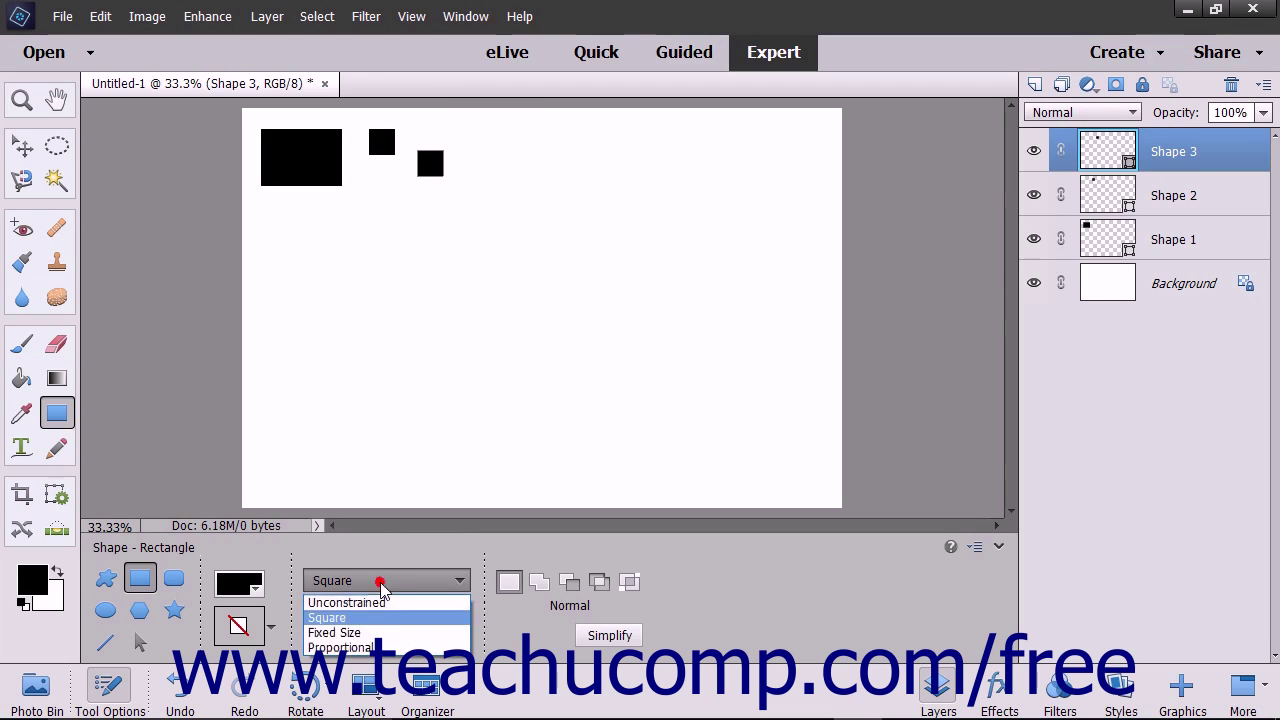
{"action": "left_click", "coordinate": [377, 601]}
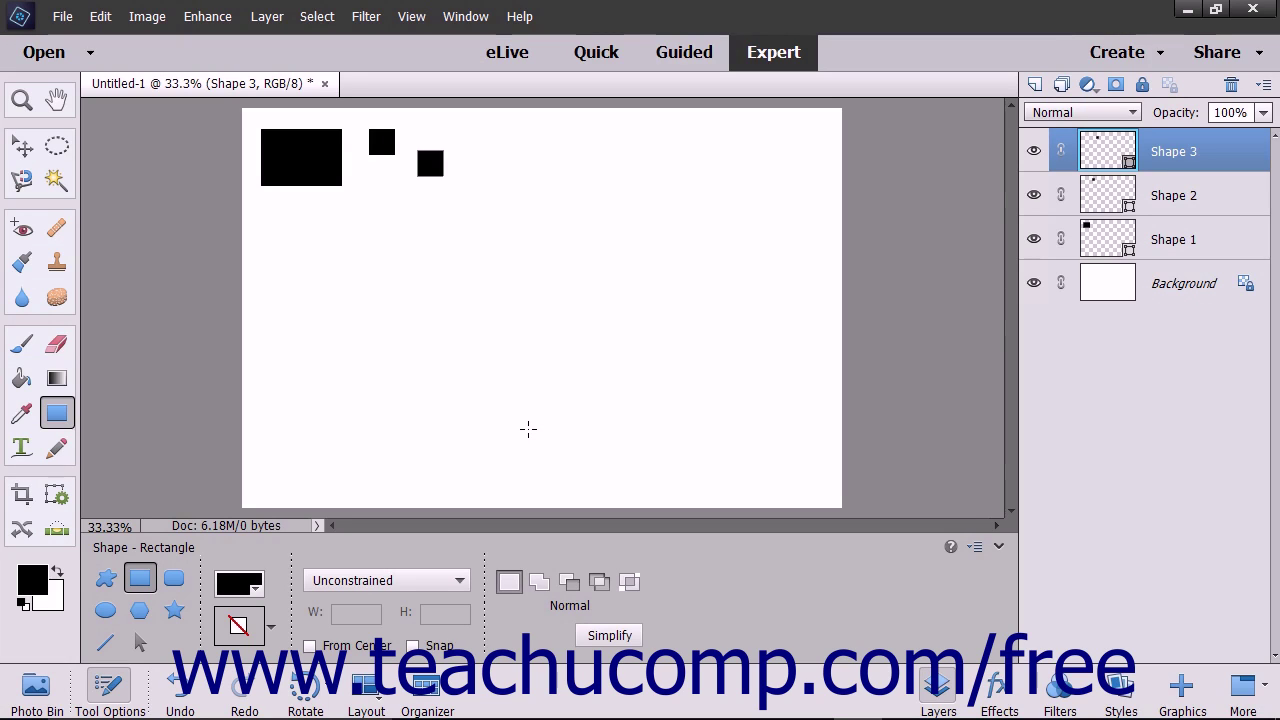
{"action": "left_click", "coordinate": [414, 646]}
{"action": "left_click", "coordinate": [378, 648]}
{"action": "left_click_drag", "start_coordinate": [500, 167], "coordinate": [537, 152]}
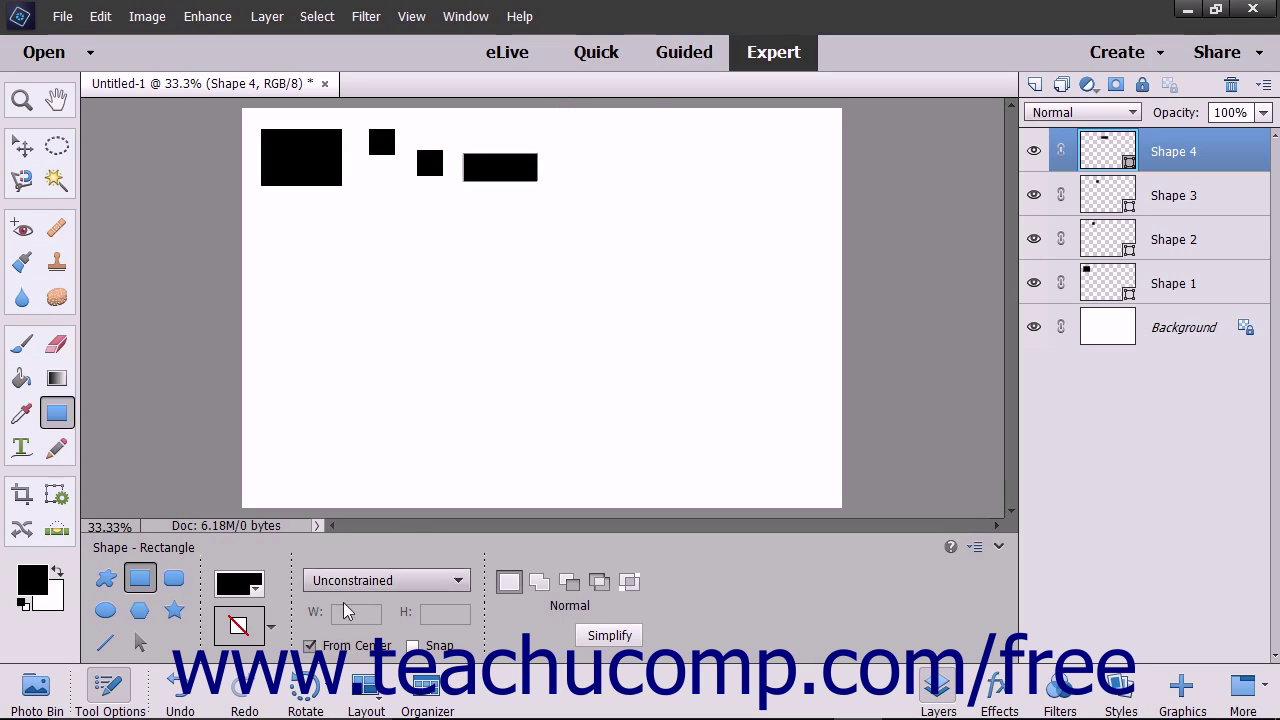
{"action": "left_click", "coordinate": [310, 645]}
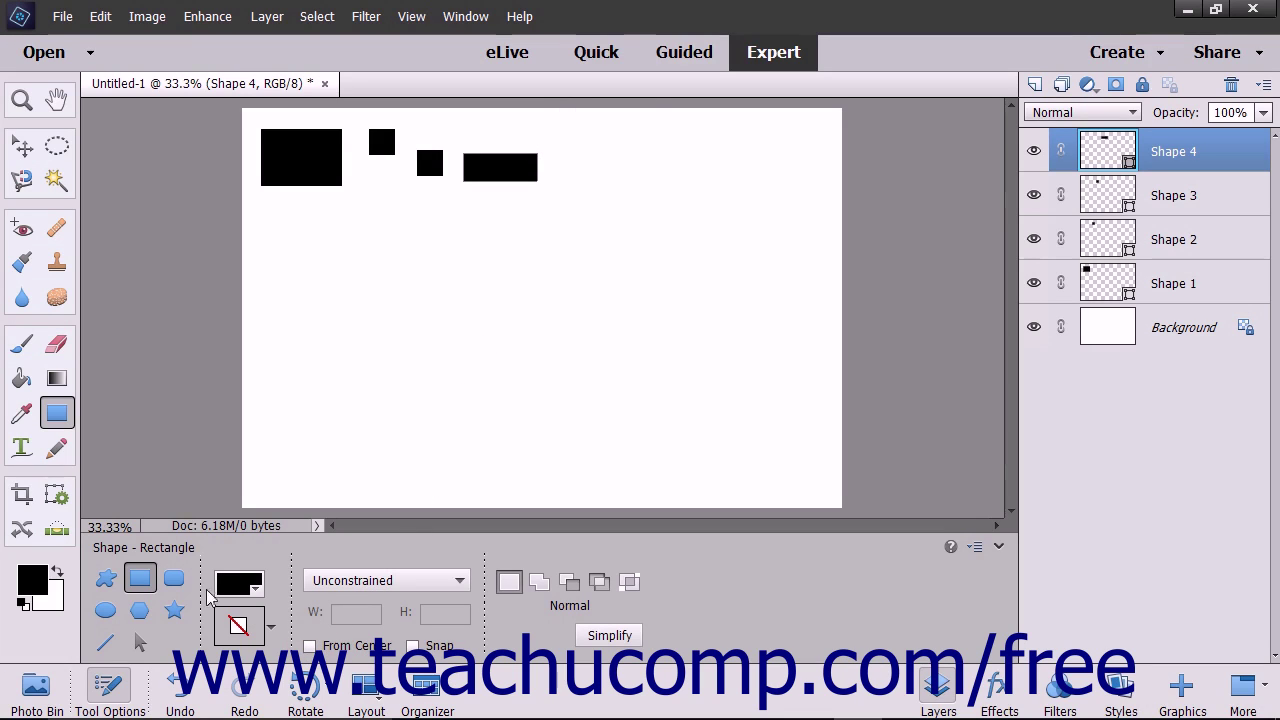
With the Ellipse tool, draw a black ellipse and a small circle right of the rectangles.
{"action": "left_click", "coordinate": [106, 612]}
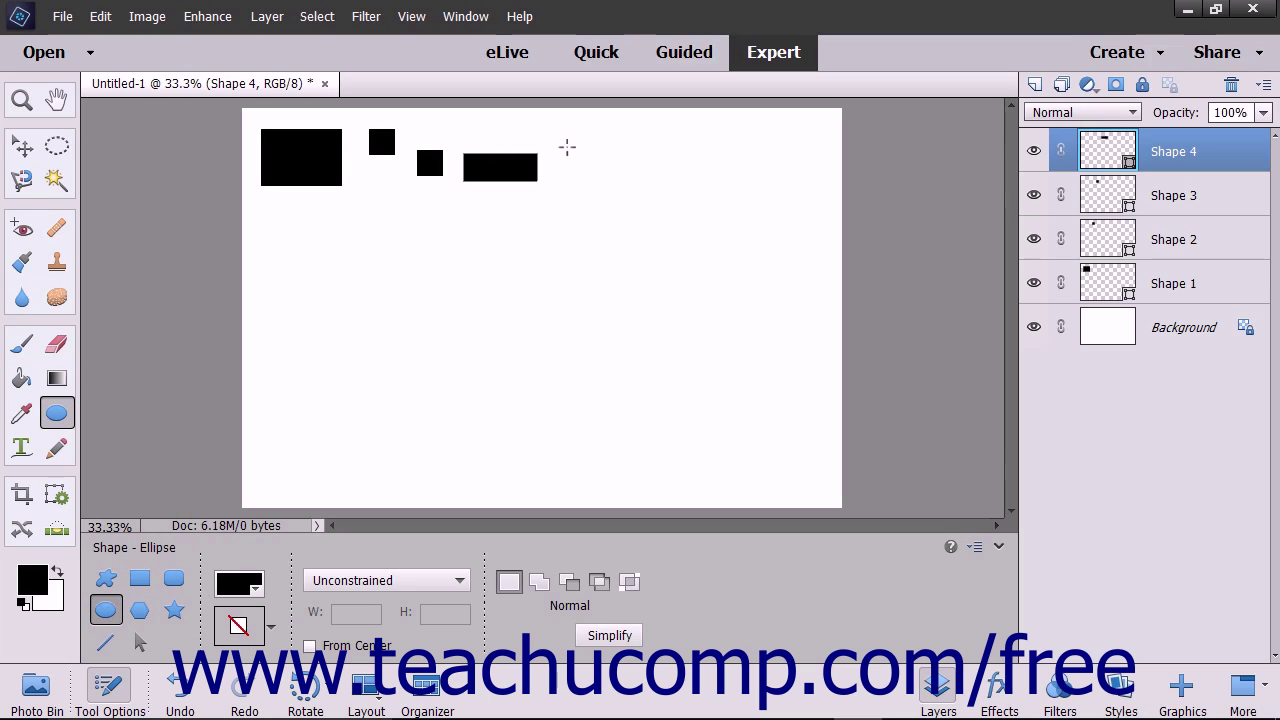
{"action": "left_click_drag", "start_coordinate": [567, 147], "coordinate": [629, 187]}
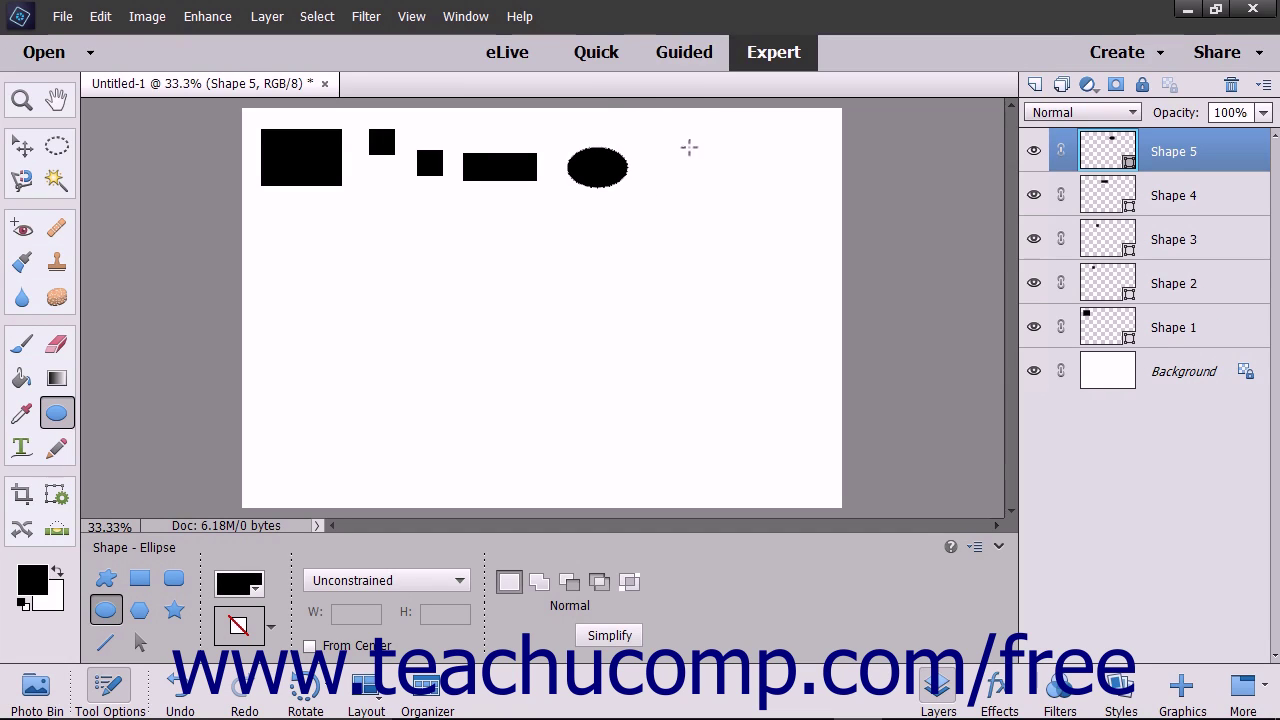
{"action": "left_click_drag", "start_coordinate": [656, 133], "coordinate": [690, 168]}
Draw a larger circle at the row's end with the Circle constraint, then restore Unconstrained.
{"action": "left_click", "coordinate": [405, 578]}
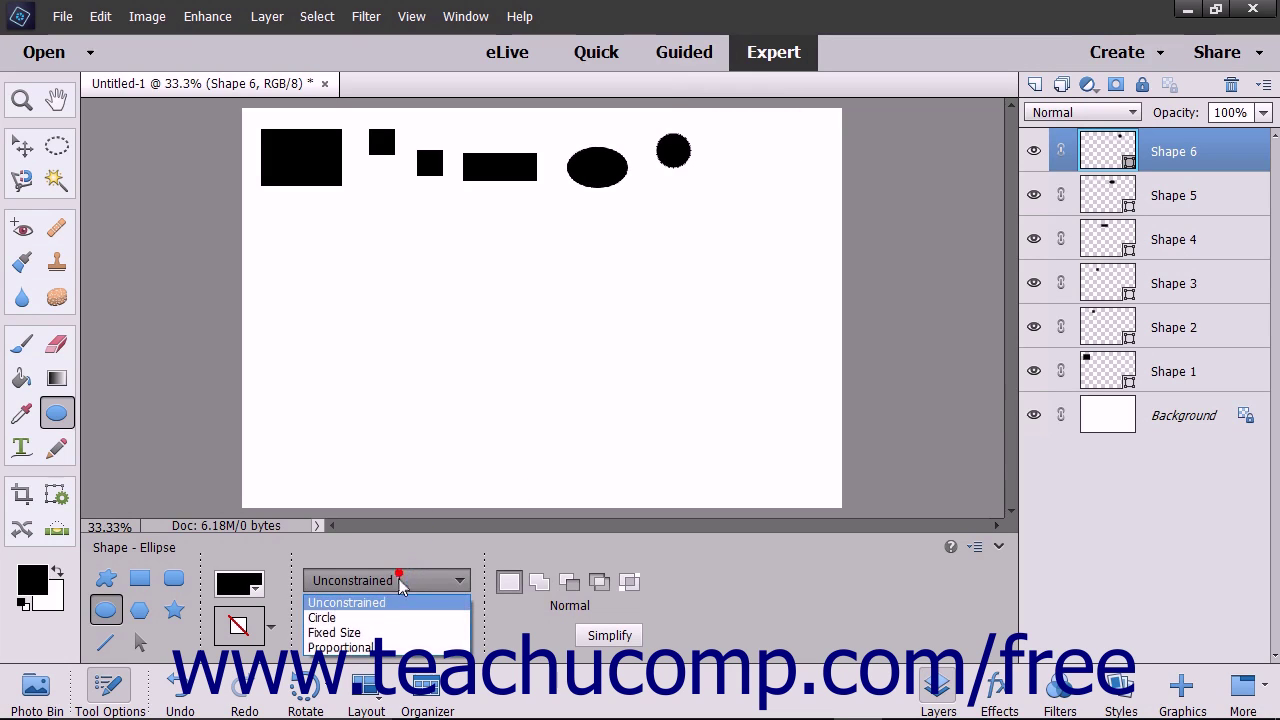
{"action": "left_click", "coordinate": [380, 620]}
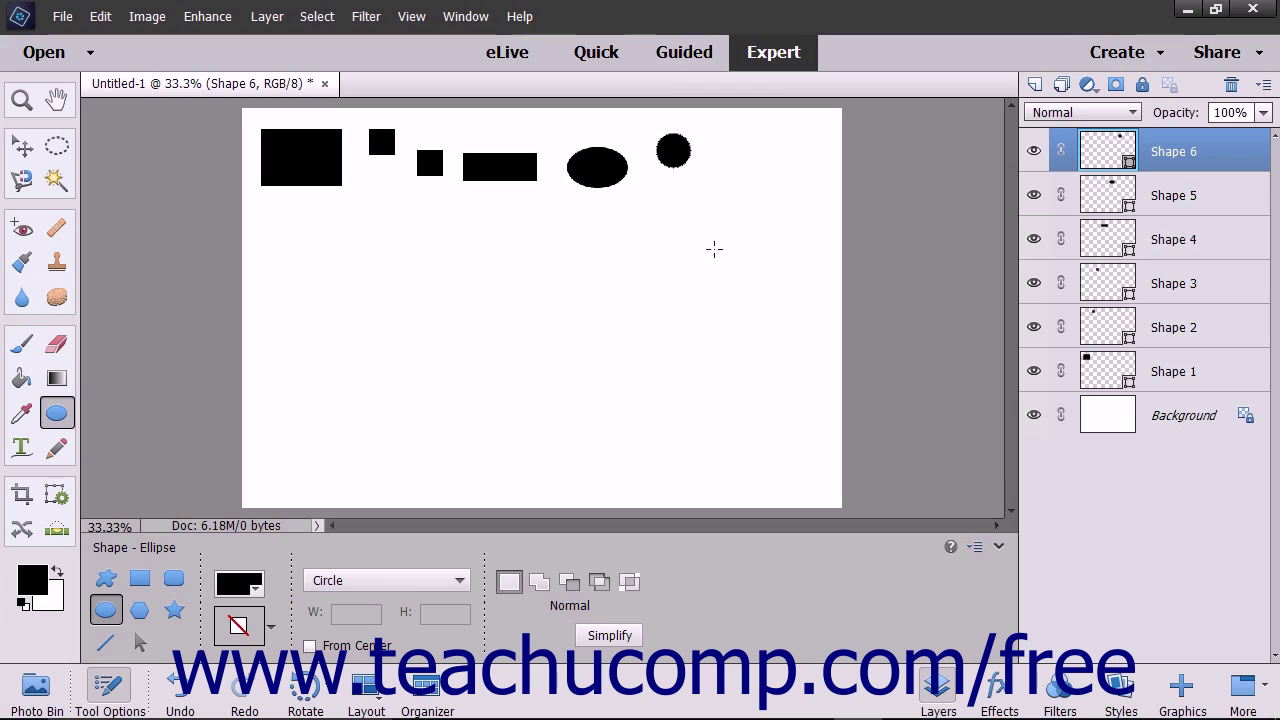
{"action": "left_click_drag", "start_coordinate": [720, 136], "coordinate": [754, 180]}
{"action": "left_click", "coordinate": [395, 581]}
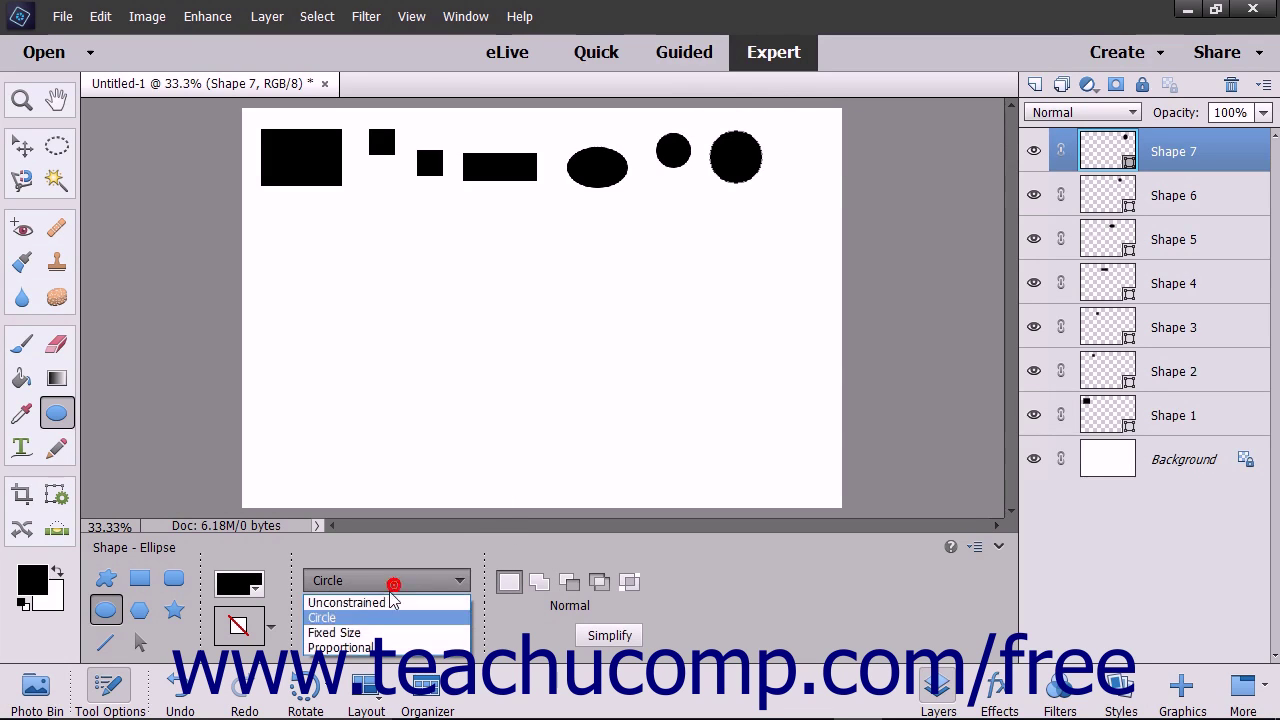
{"action": "left_click", "coordinate": [389, 603]}
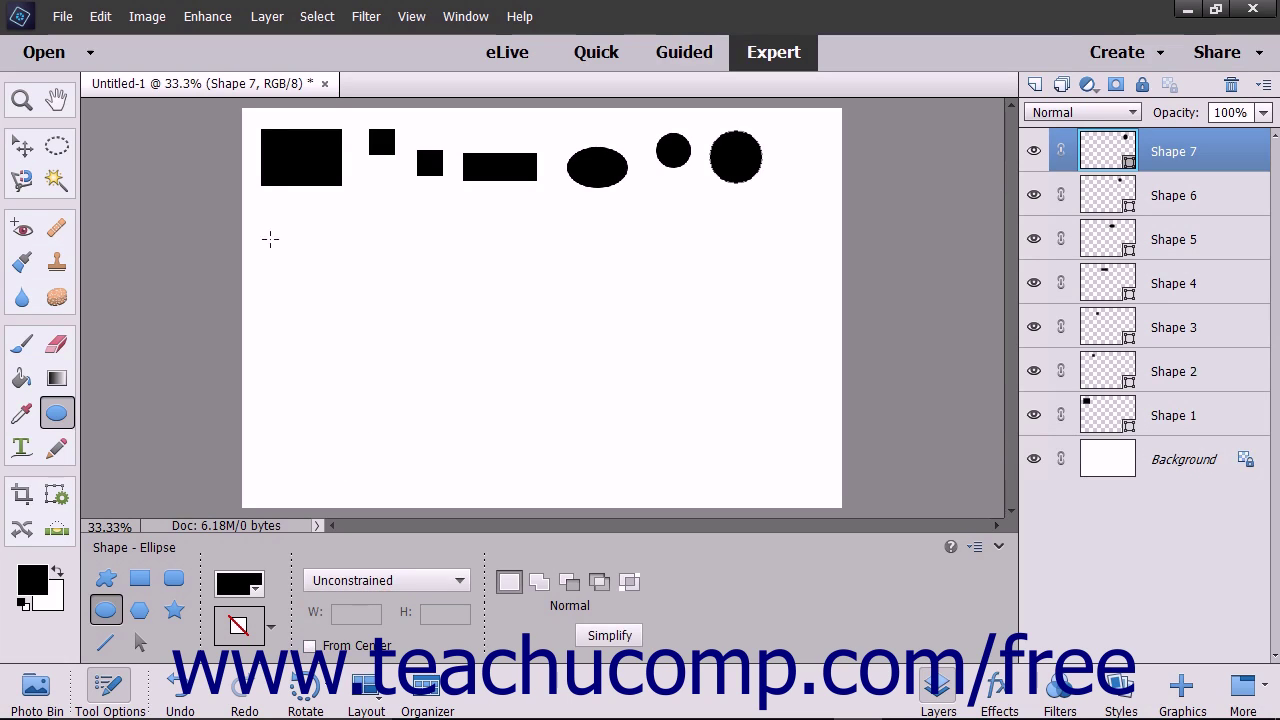
Draw two circles from their centres as a second row, using Alt and then From Center.
{"action": "left_click_drag", "start_coordinate": [274, 207], "coordinate": [314, 245]}
{"action": "key", "text": "alt"}
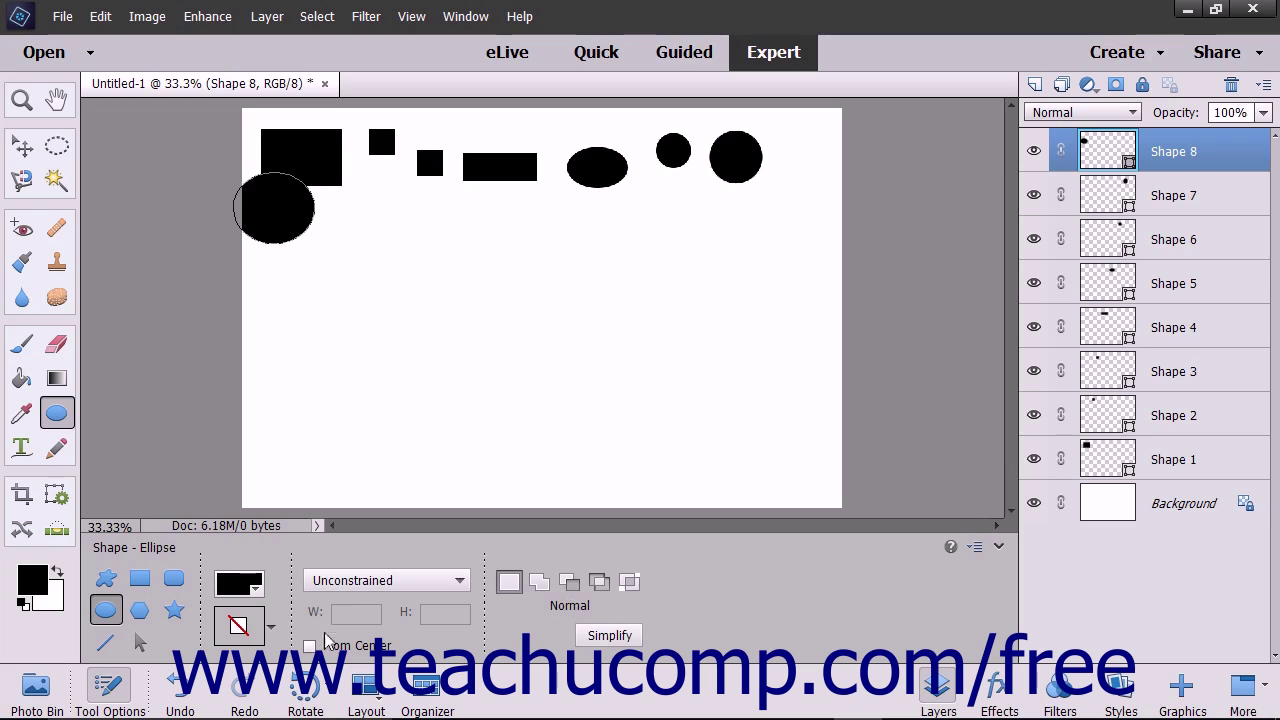
{"action": "left_click", "coordinate": [310, 645]}
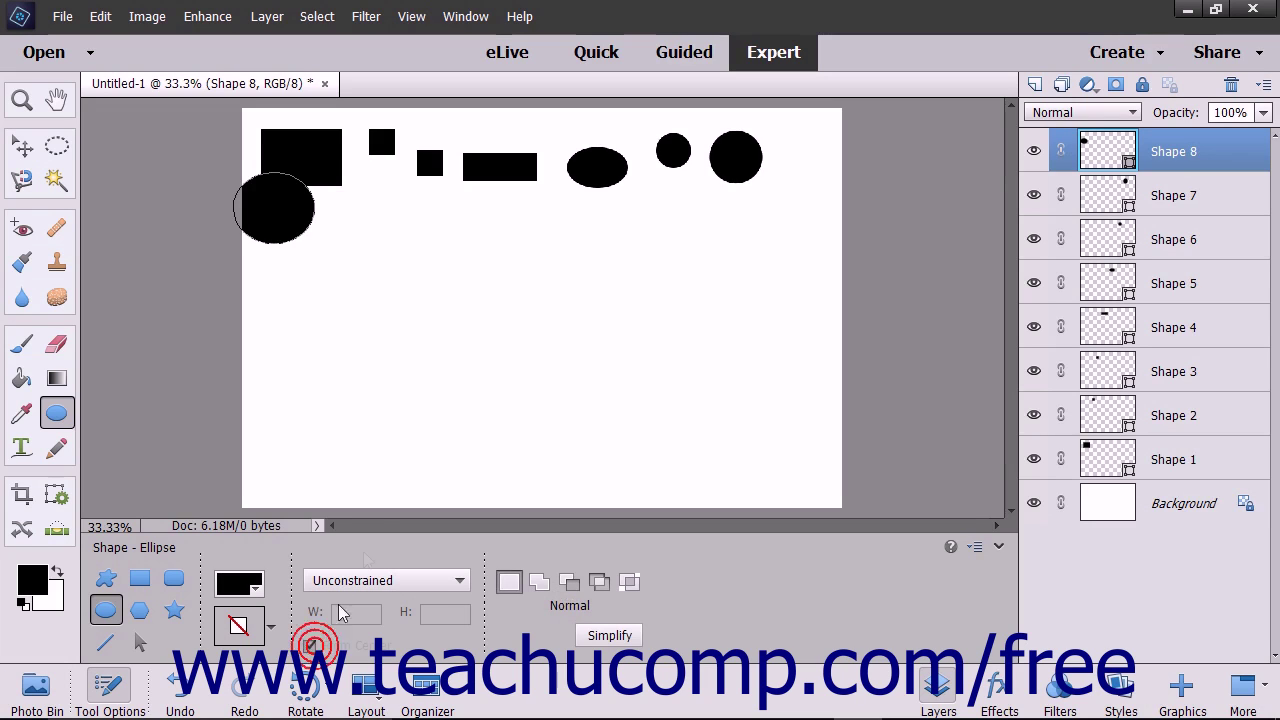
{"action": "left_click_drag", "start_coordinate": [382, 212], "coordinate": [416, 247]}
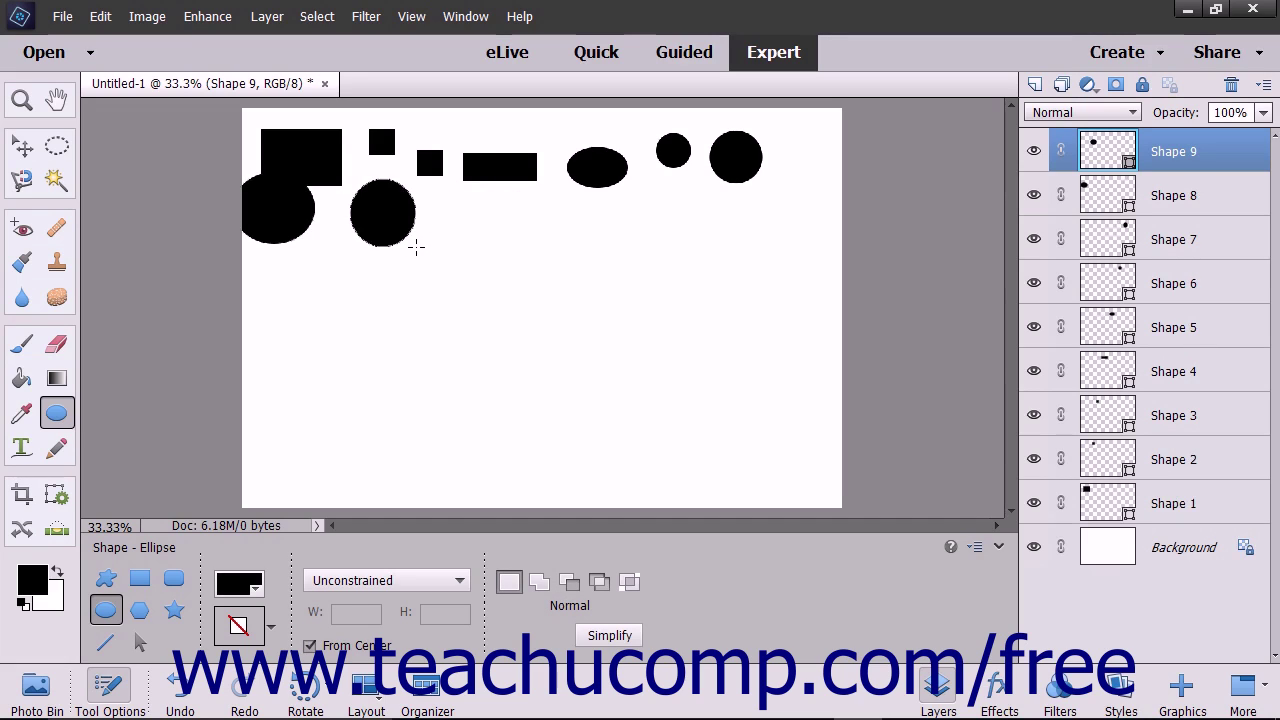
{"action": "left_click", "coordinate": [310, 645]}
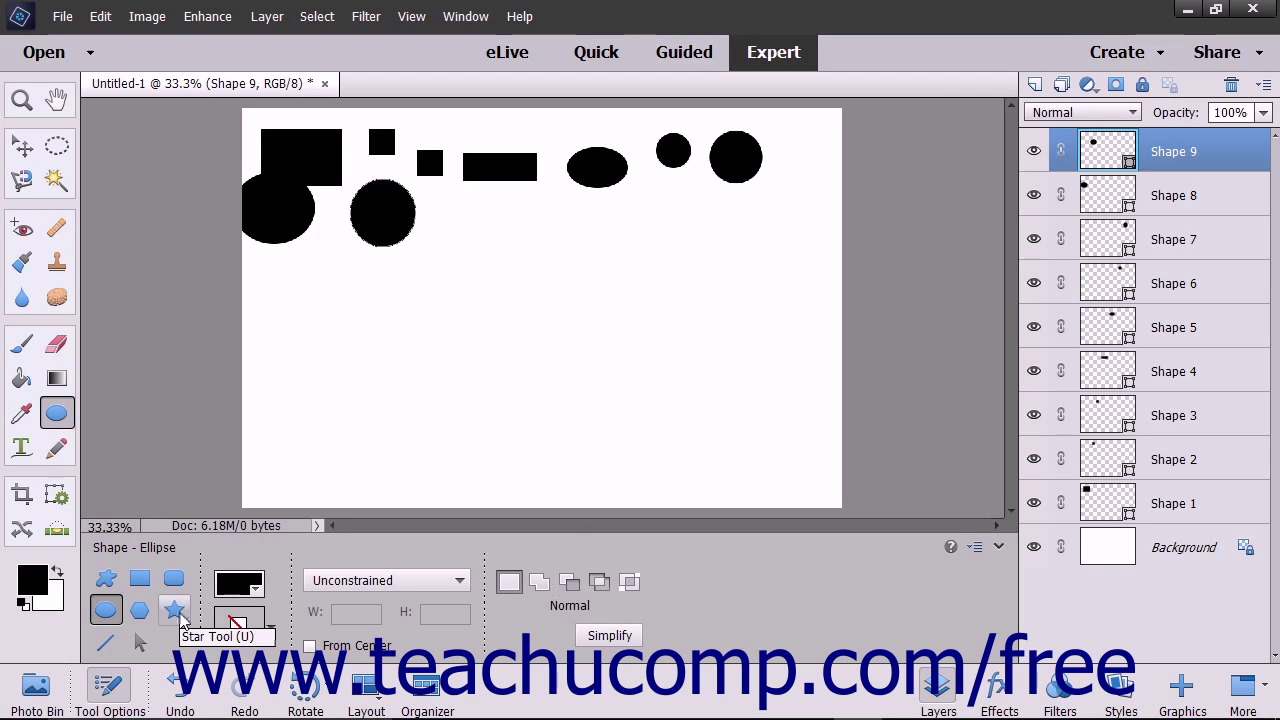
With the Star tool, draw a sharp six-point star below the circles.
{"action": "left_click", "coordinate": [175, 611]}
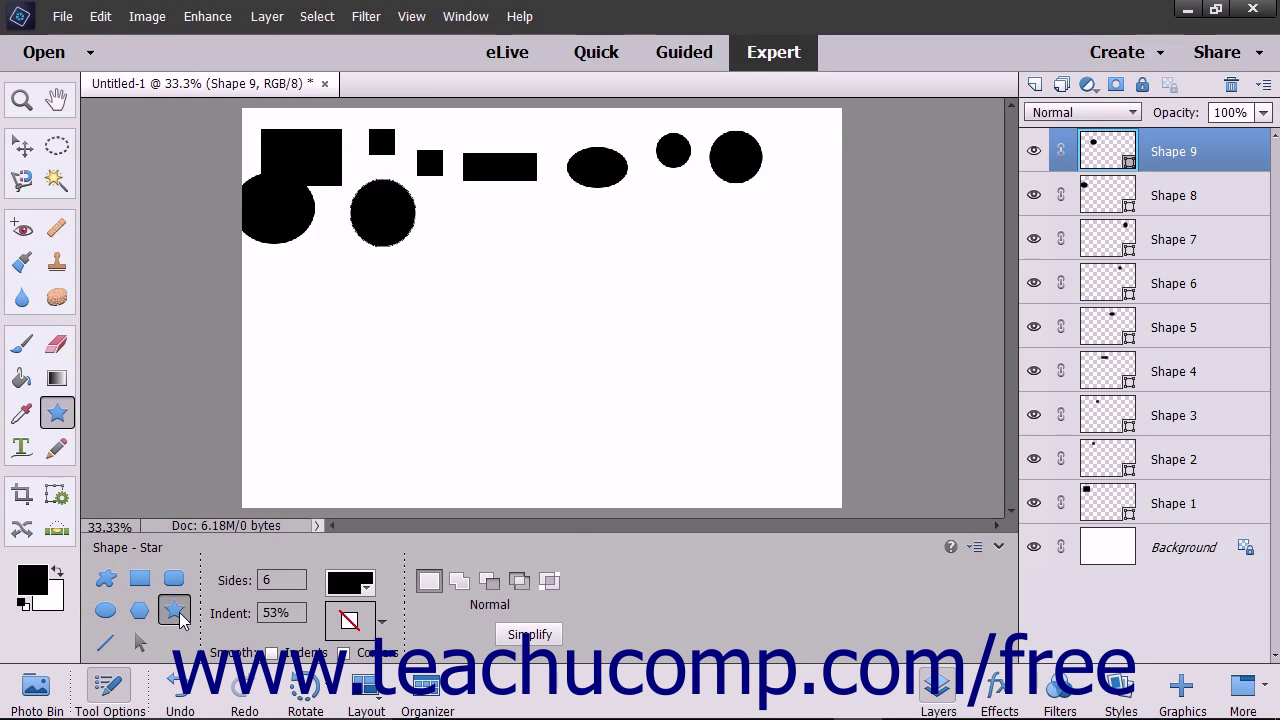
{"action": "left_click", "coordinate": [146, 616]}
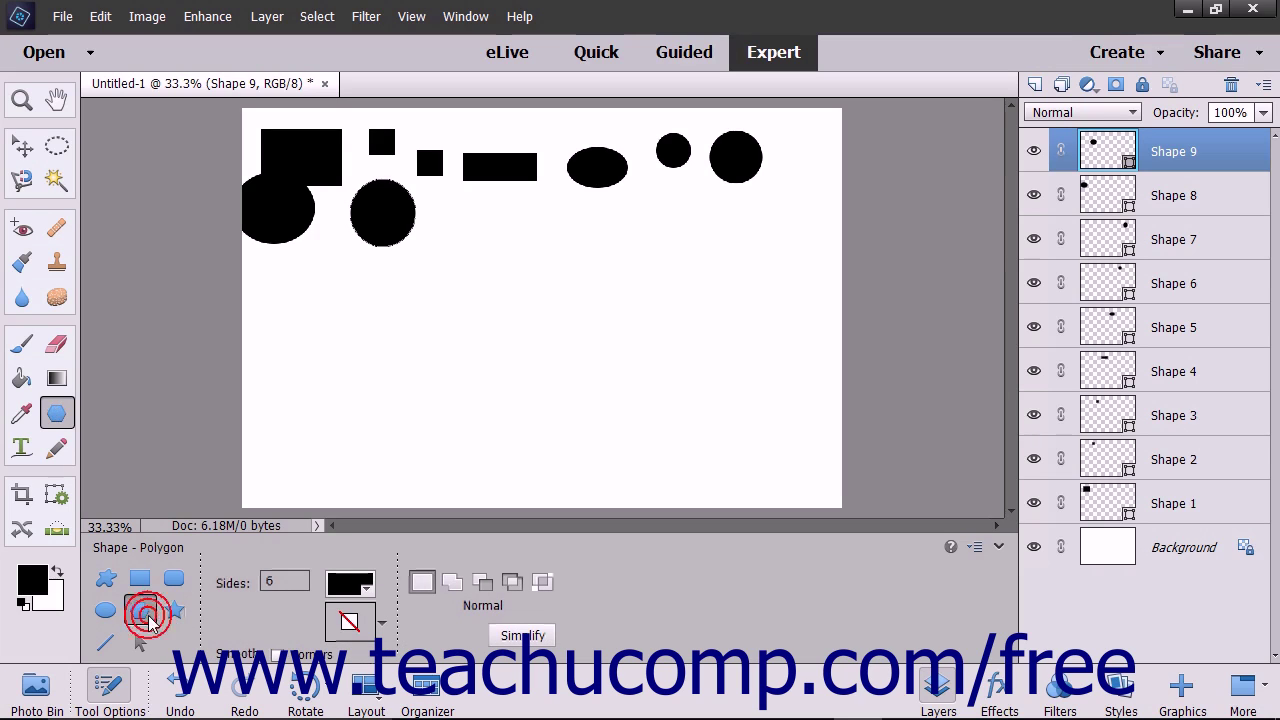
{"action": "left_click", "coordinate": [173, 612]}
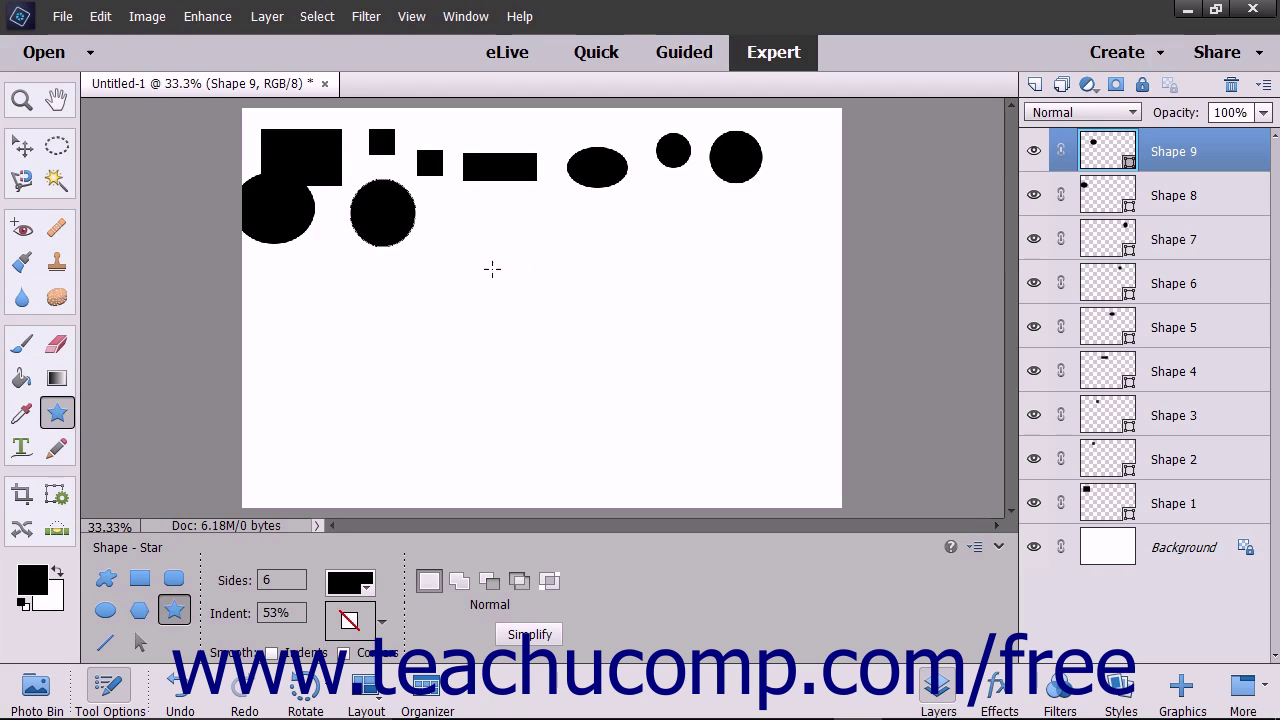
{"action": "left_click_drag", "start_coordinate": [492, 268], "coordinate": [494, 226]}
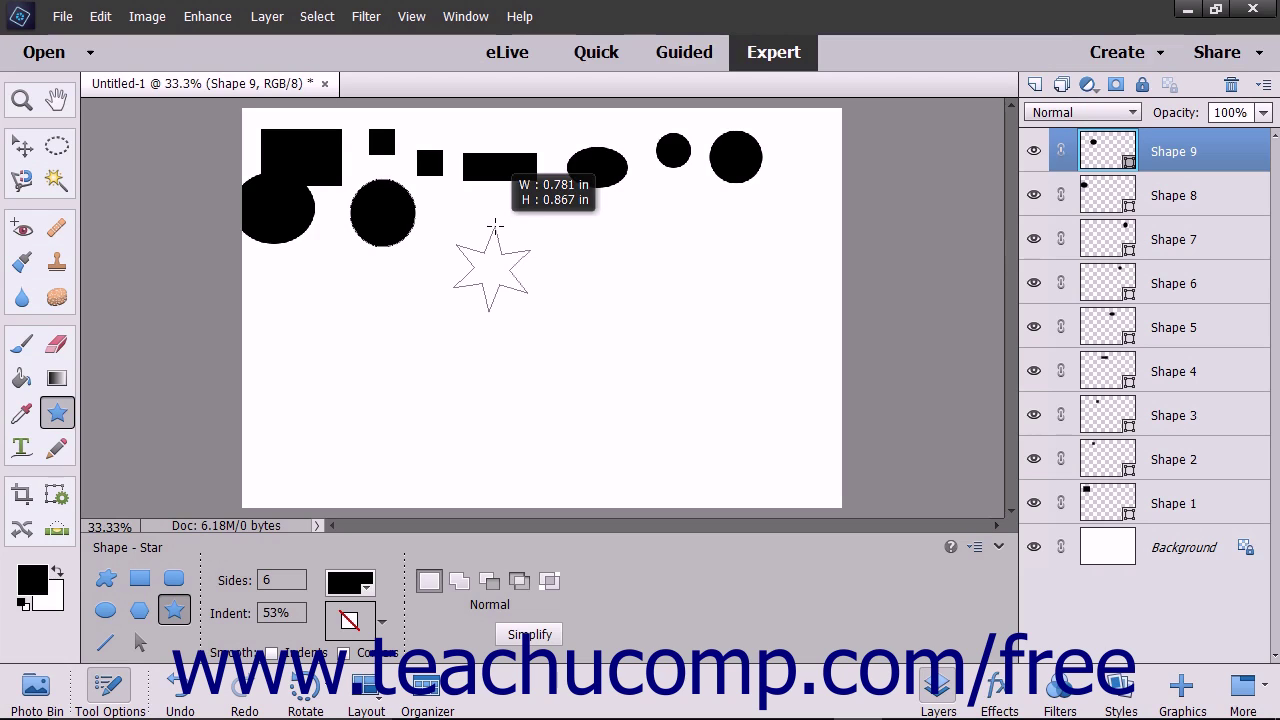
{"action": "left_click_drag", "start_coordinate": [494, 226], "coordinate": [494, 226]}
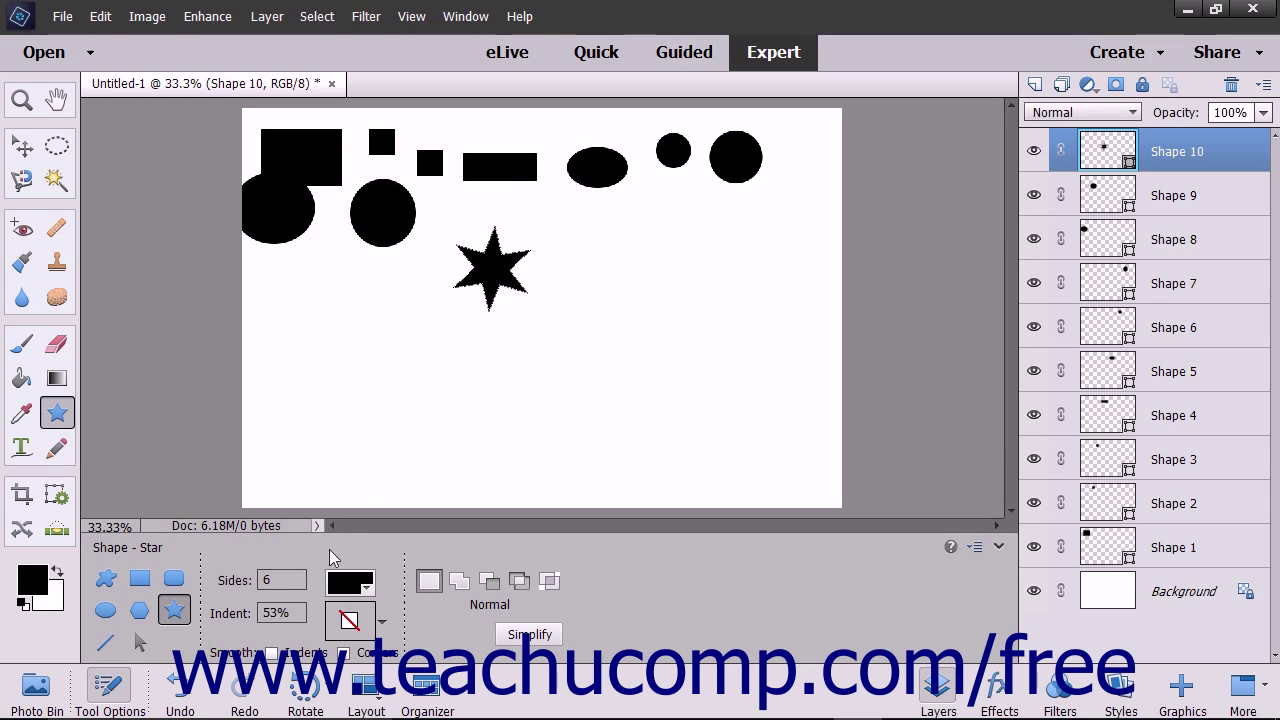
Draw a second star with Smooth Corners and Smooth Indents to the right of the first.
{"action": "left_click", "coordinate": [295, 580]}
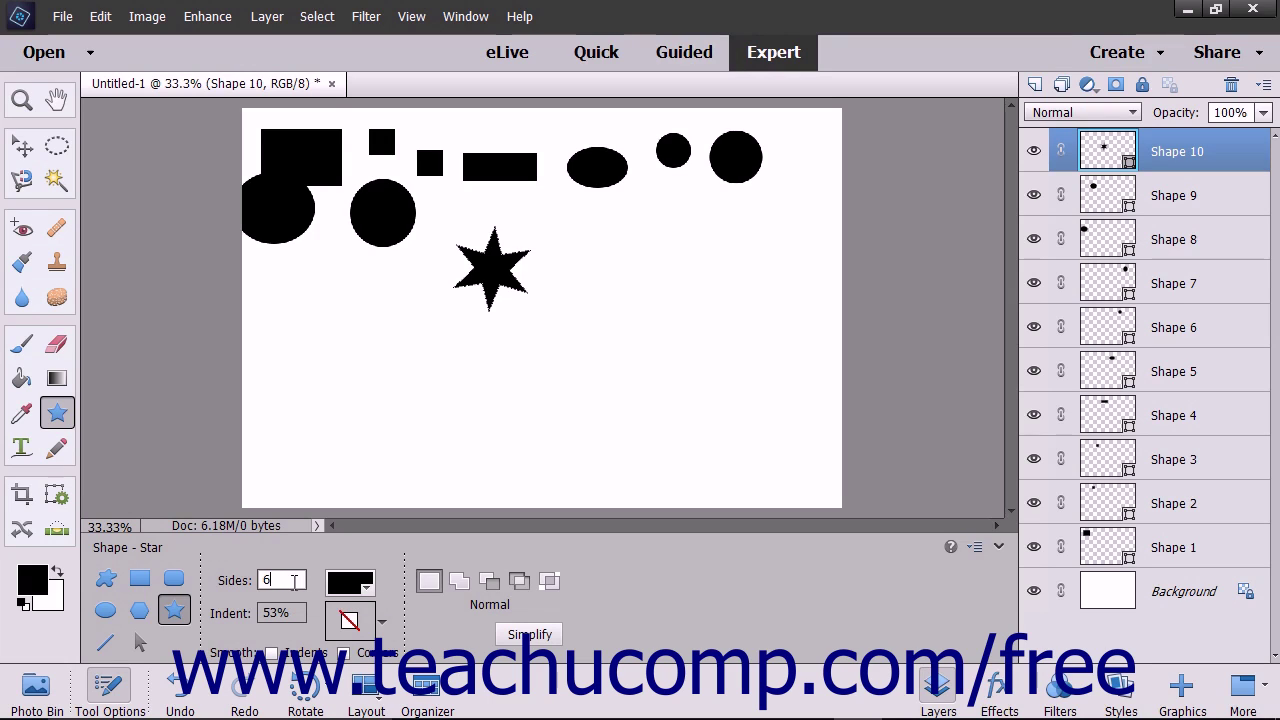
{"action": "left_click", "coordinate": [291, 614]}
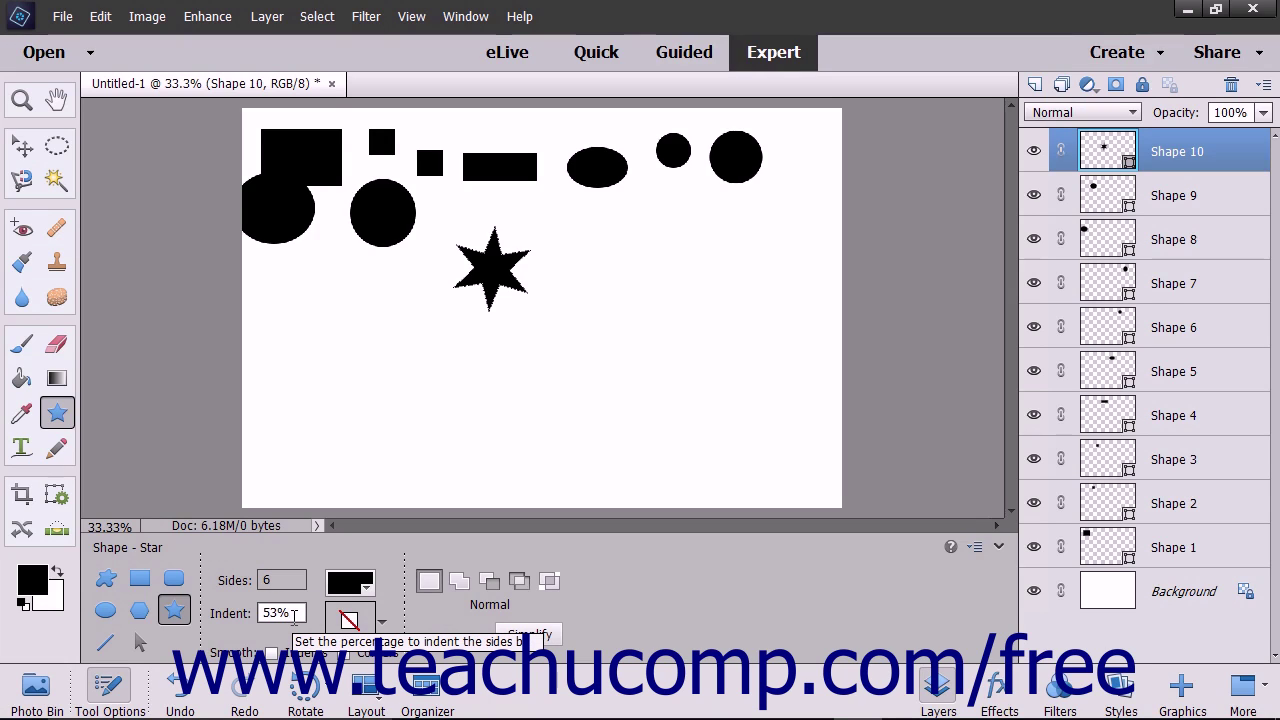
{"action": "left_click", "coordinate": [345, 654]}
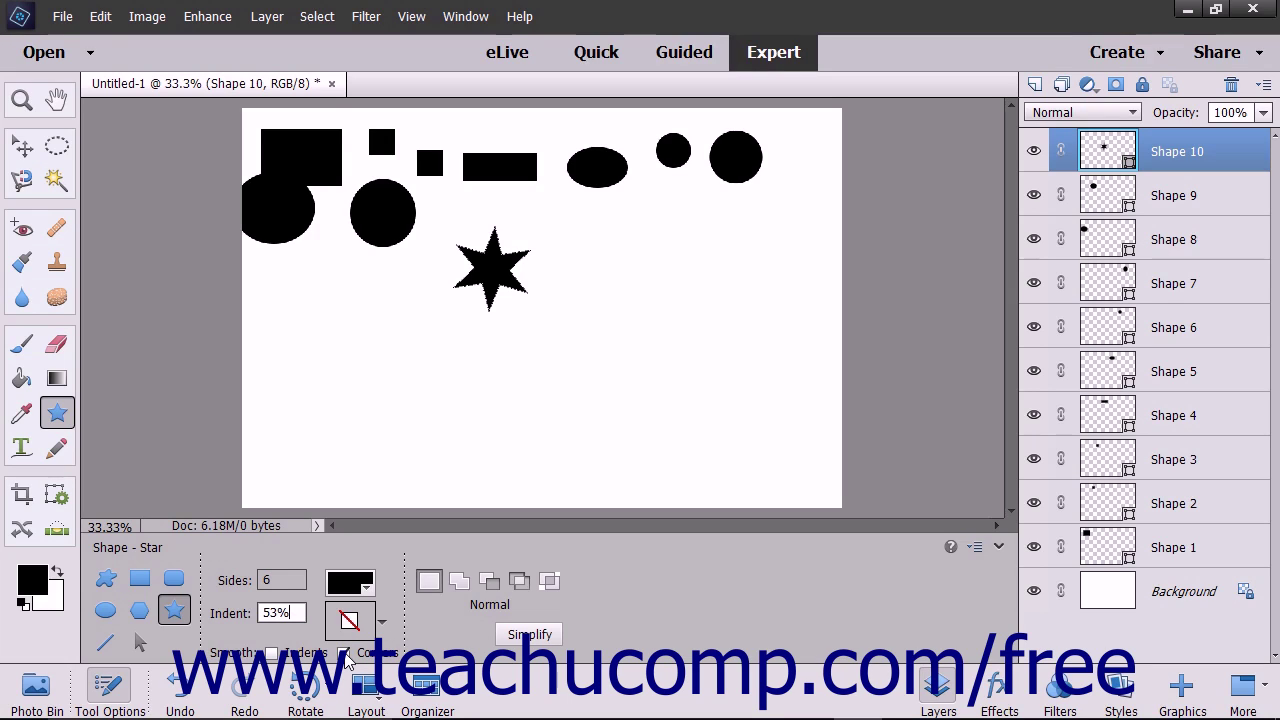
{"action": "left_click", "coordinate": [271, 652]}
{"action": "left_click_drag", "start_coordinate": [596, 237], "coordinate": [635, 273]}
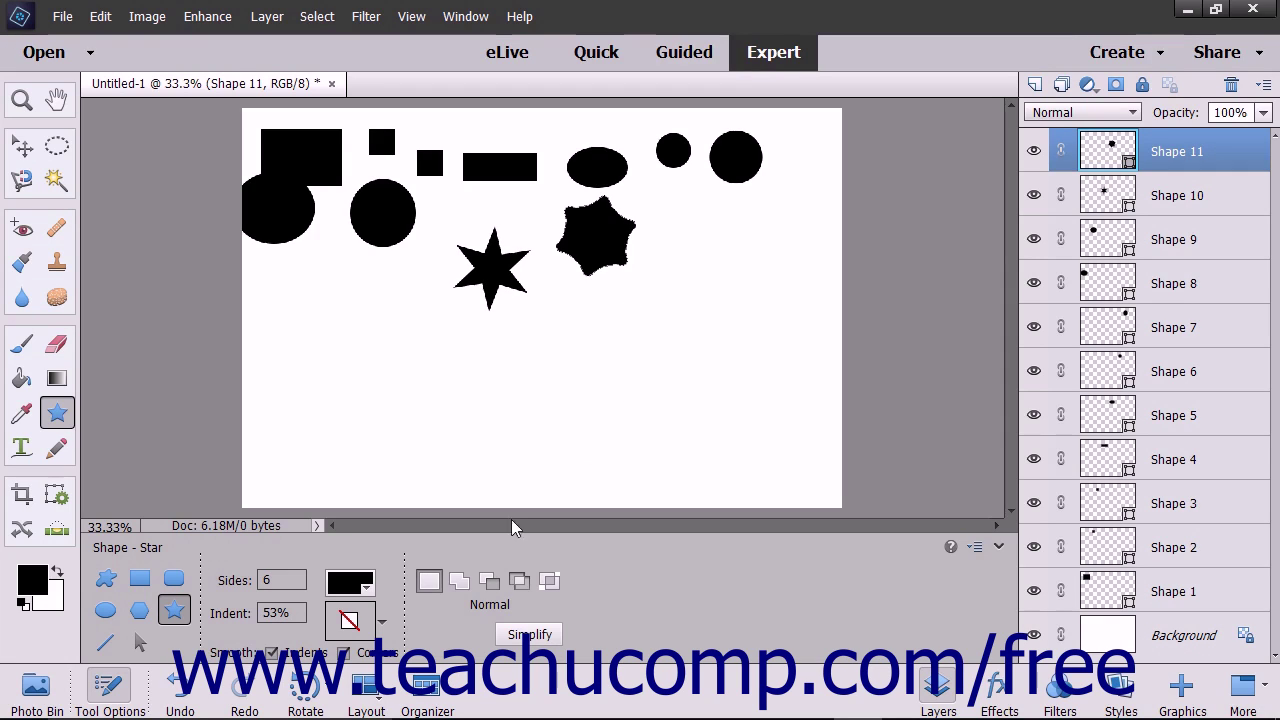
Draw a 10 px horizontal line with arrowheads at both ends below the stars.
{"action": "left_click", "coordinate": [298, 650]}
{"action": "left_click", "coordinate": [105, 643]}
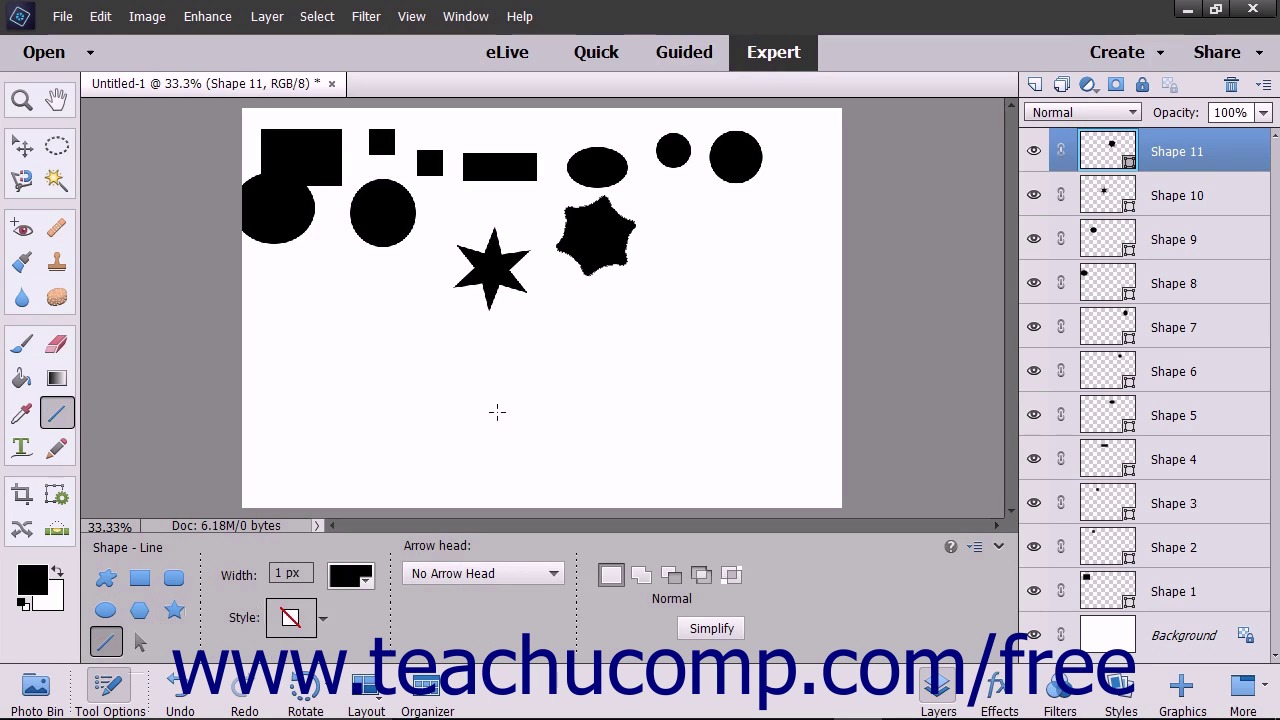
{"action": "left_click", "coordinate": [295, 573]}
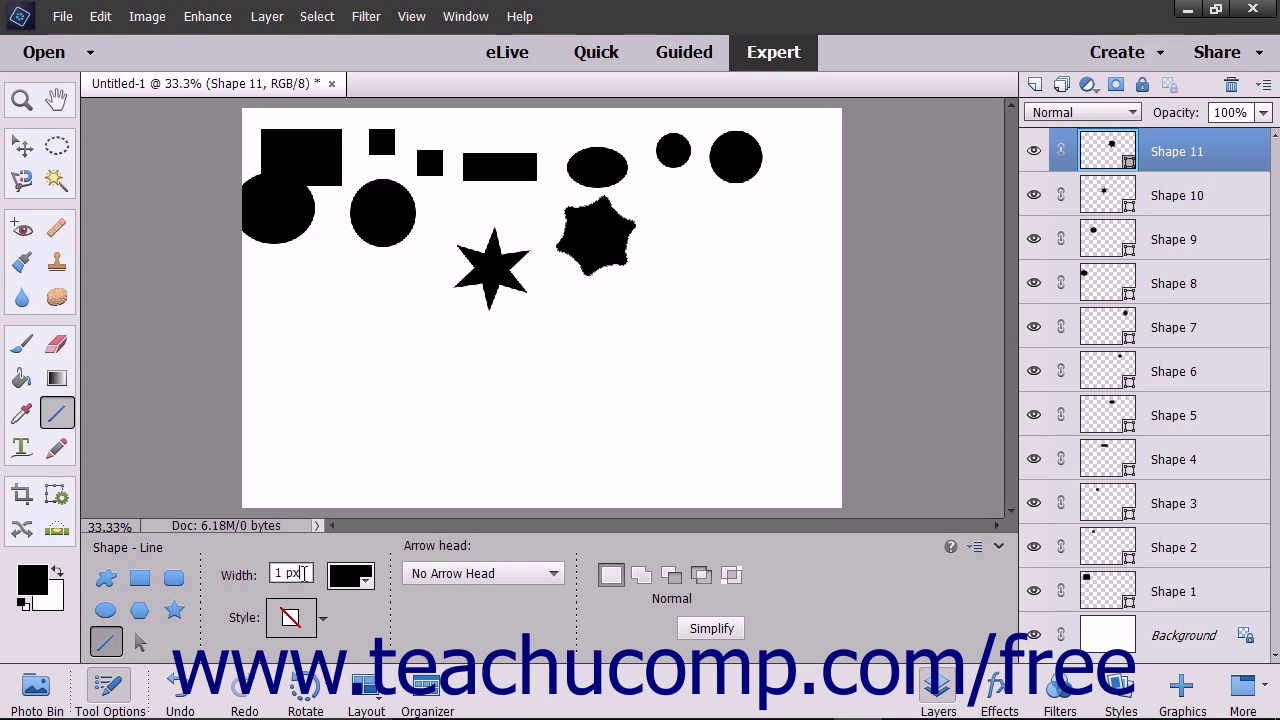
{"action": "left_click", "coordinate": [453, 573]}
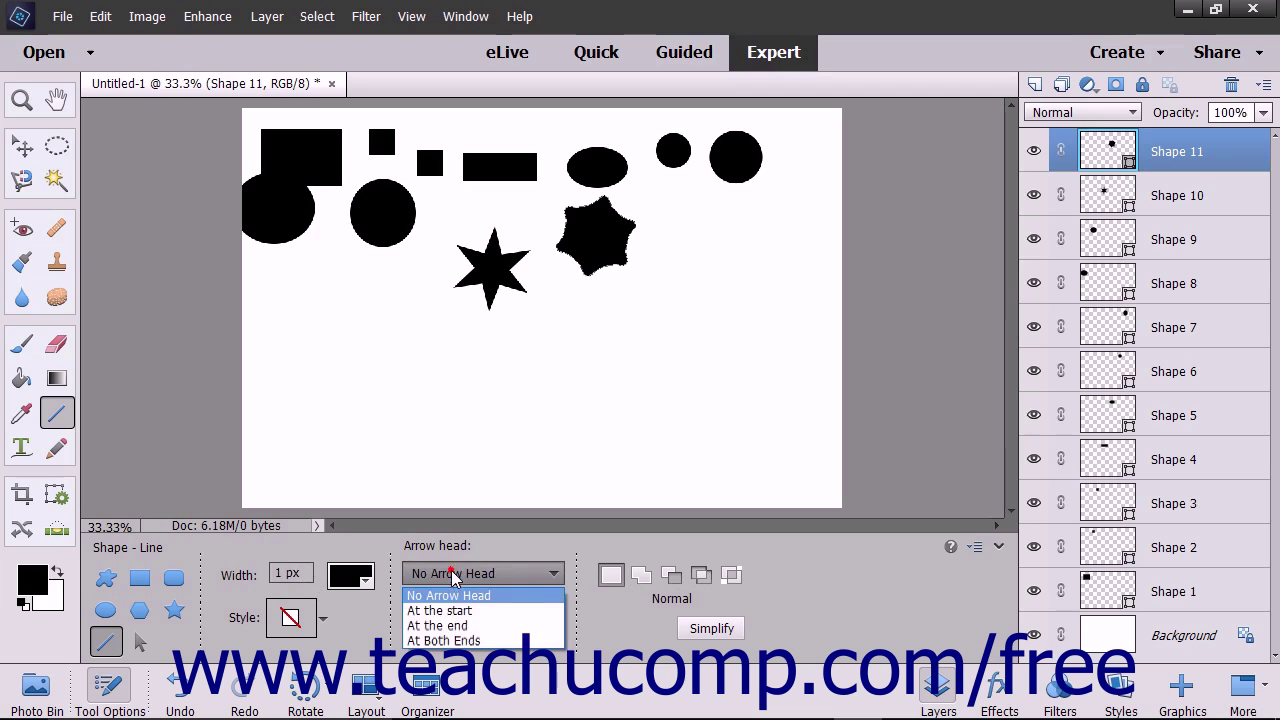
{"action": "left_click", "coordinate": [455, 640]}
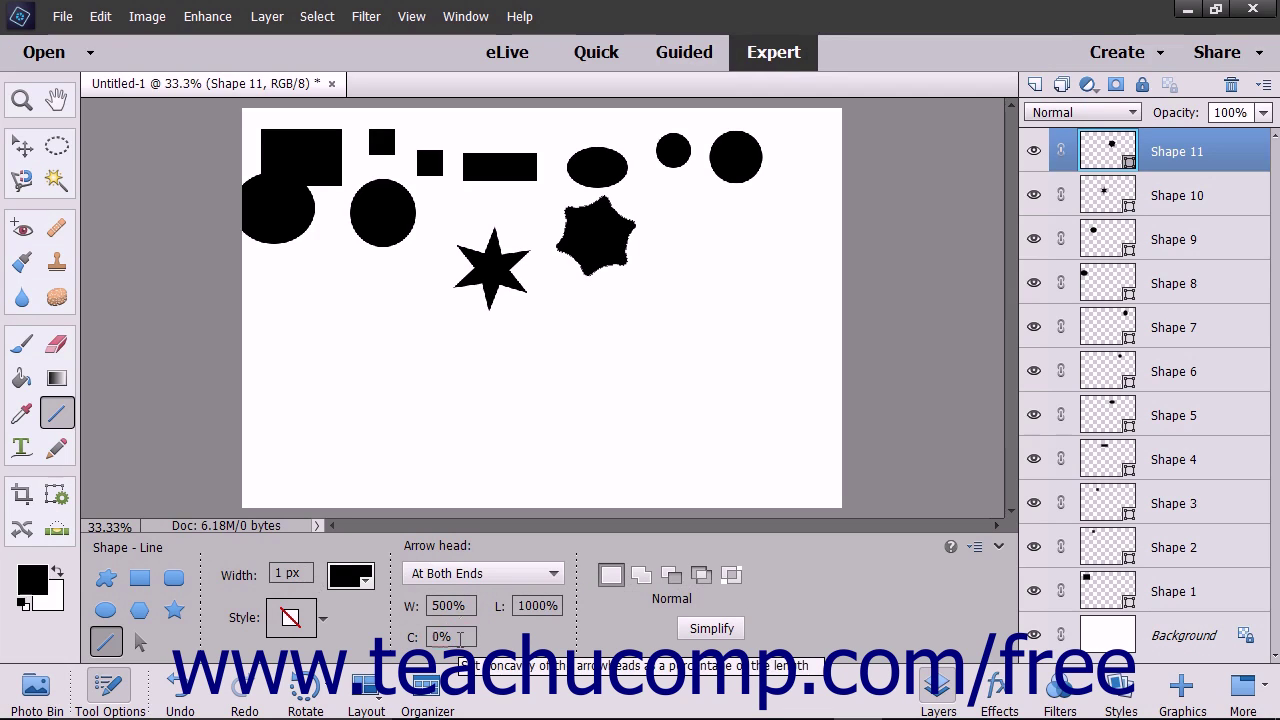
{"action": "left_click", "coordinate": [460, 605]}
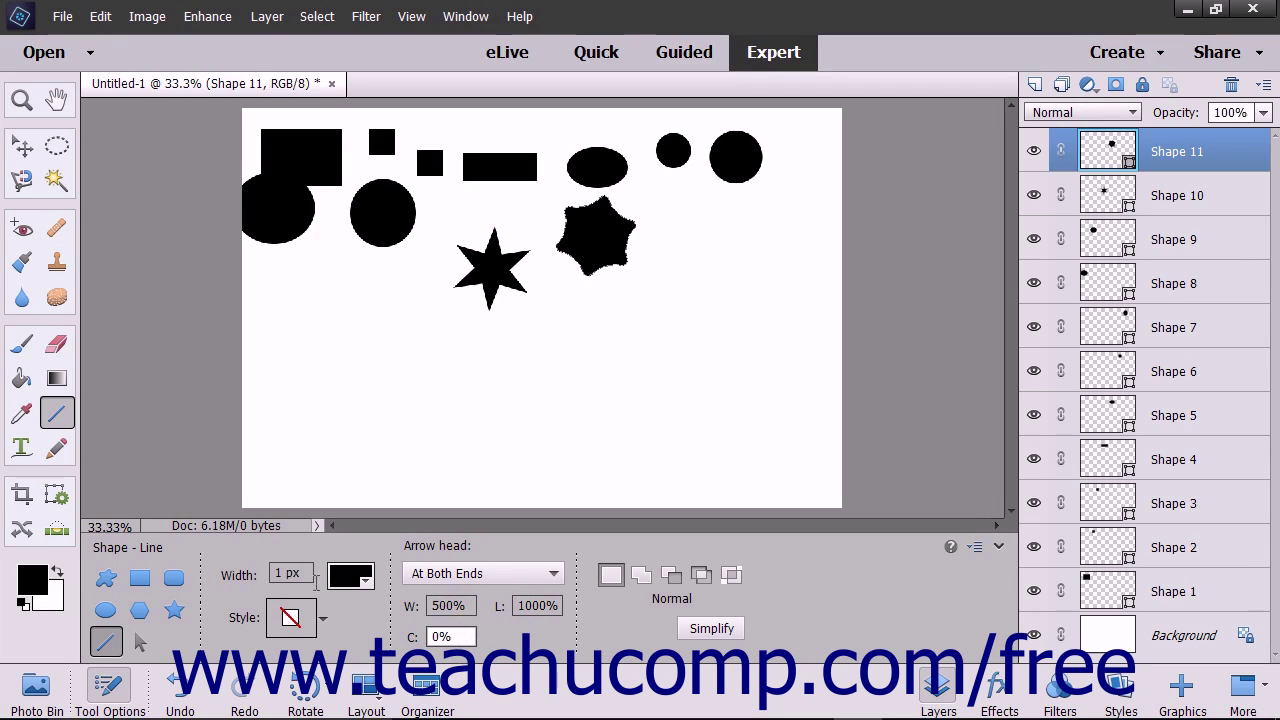
{"action": "left_click", "coordinate": [280, 573]}
{"action": "type", "text": "10"}
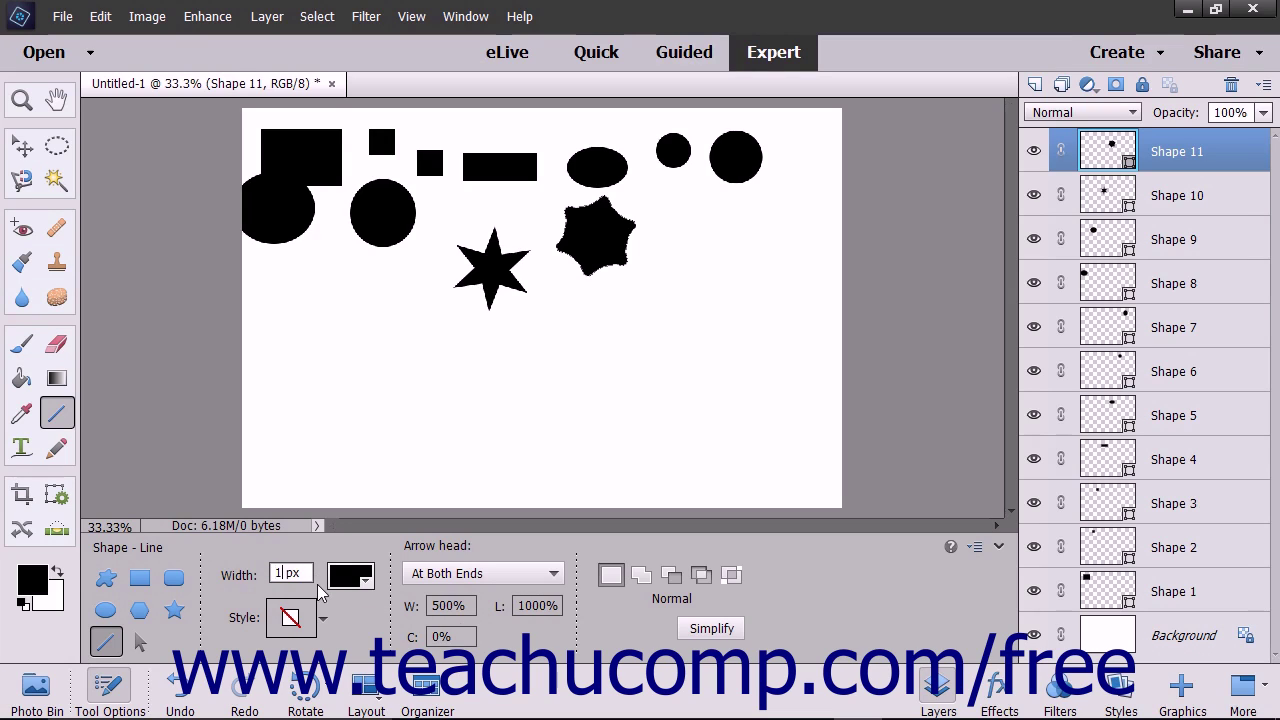
{"action": "key", "text": "Tab"}
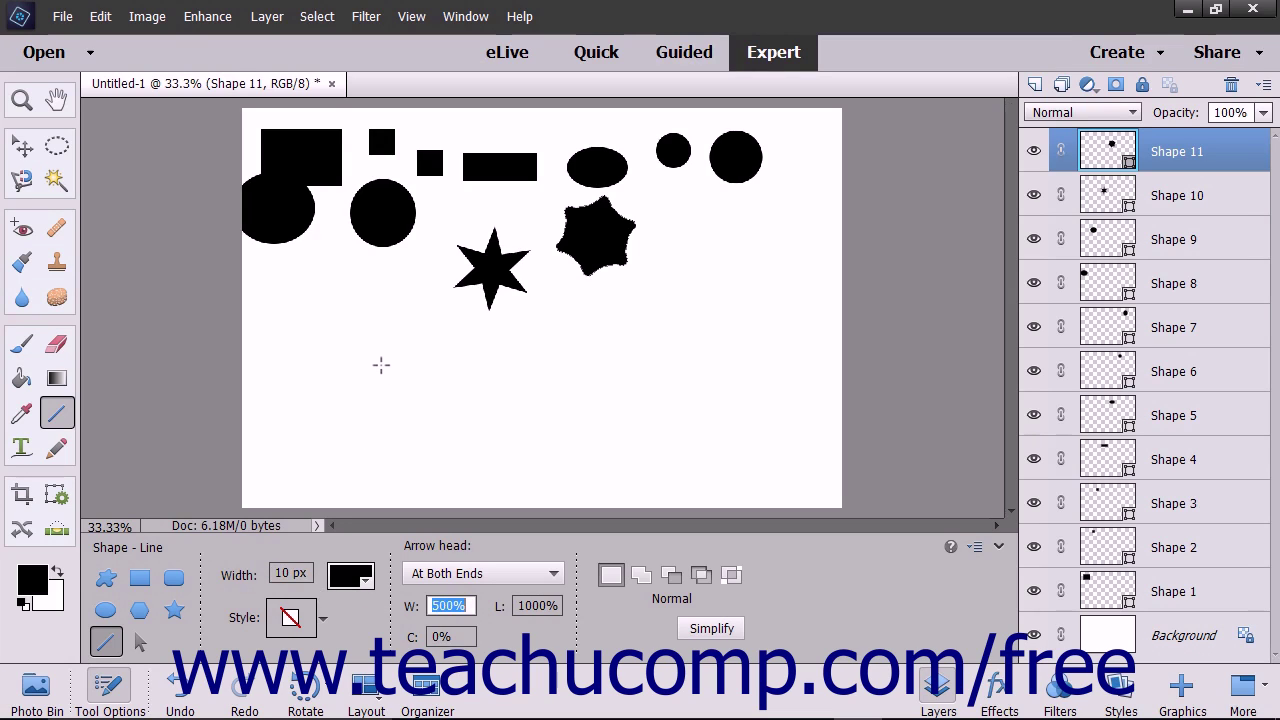
{"action": "mouse_move", "coordinate": [381, 364]}
{"action": "left_mouse_down"}
{"action": "mouse_move", "coordinate": [565, 375]}
{"action": "mouse_move", "coordinate": [625, 364]}
{"action": "left_mouse_up"}
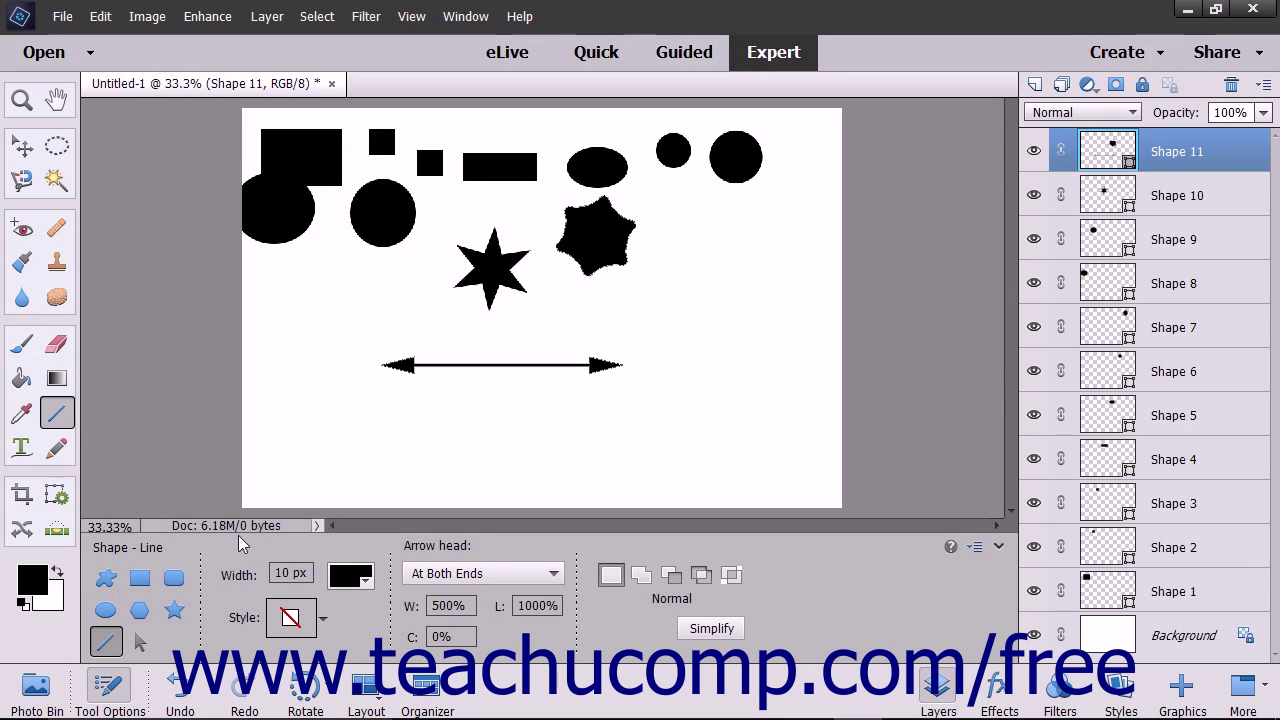
{"action": "left_click", "coordinate": [118, 580]}
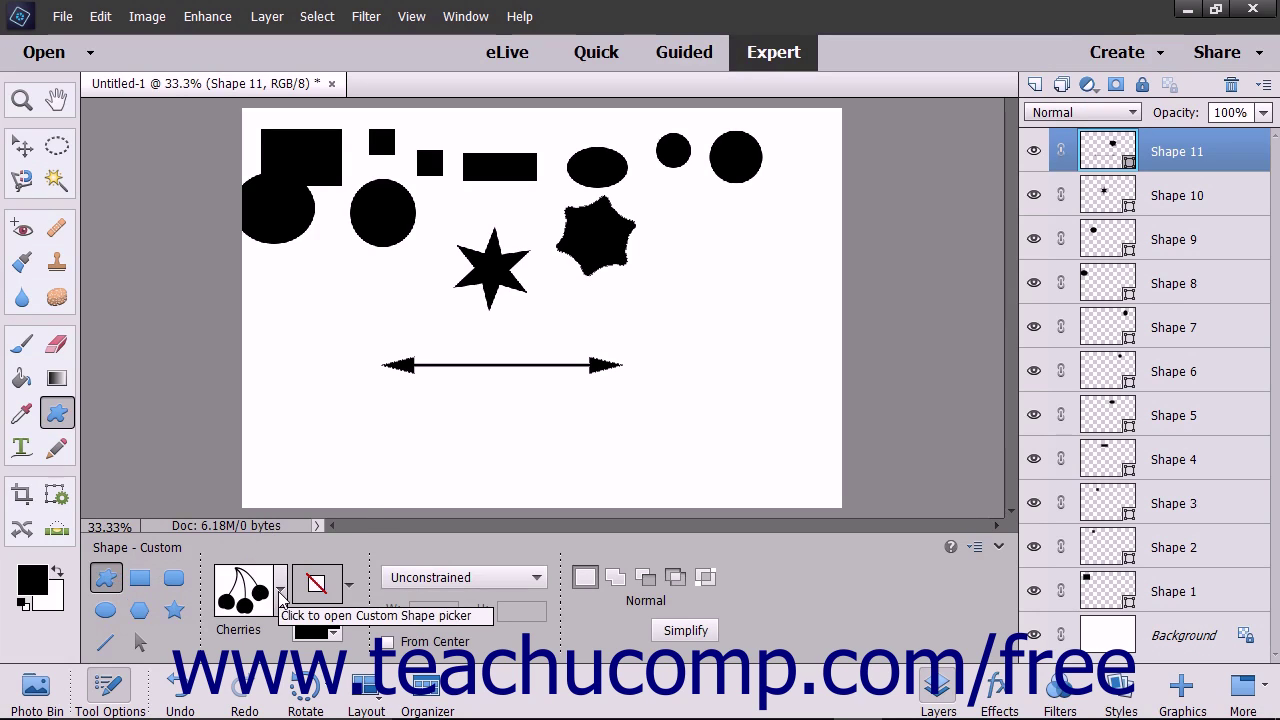
Draw two Butterfly 2 shapes left of and below the arrow, then set Defined Proportions.
{"action": "left_click", "coordinate": [281, 592]}
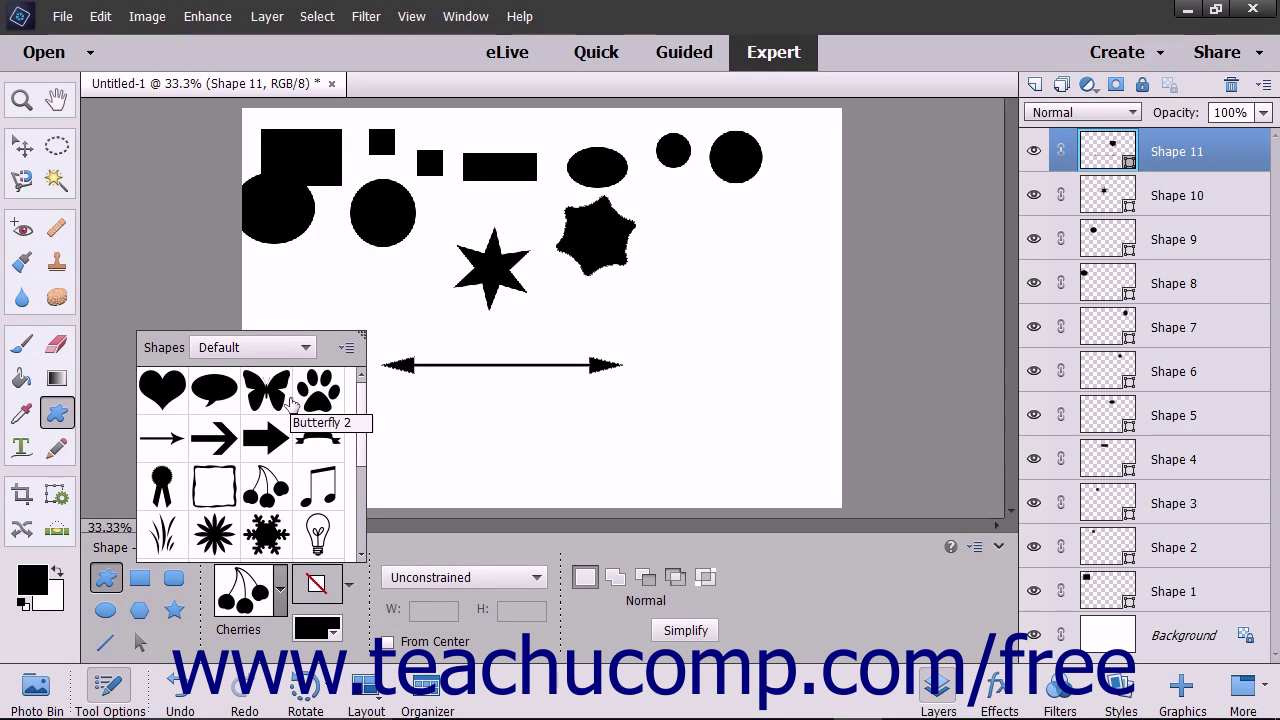
{"action": "left_click", "coordinate": [290, 400]}
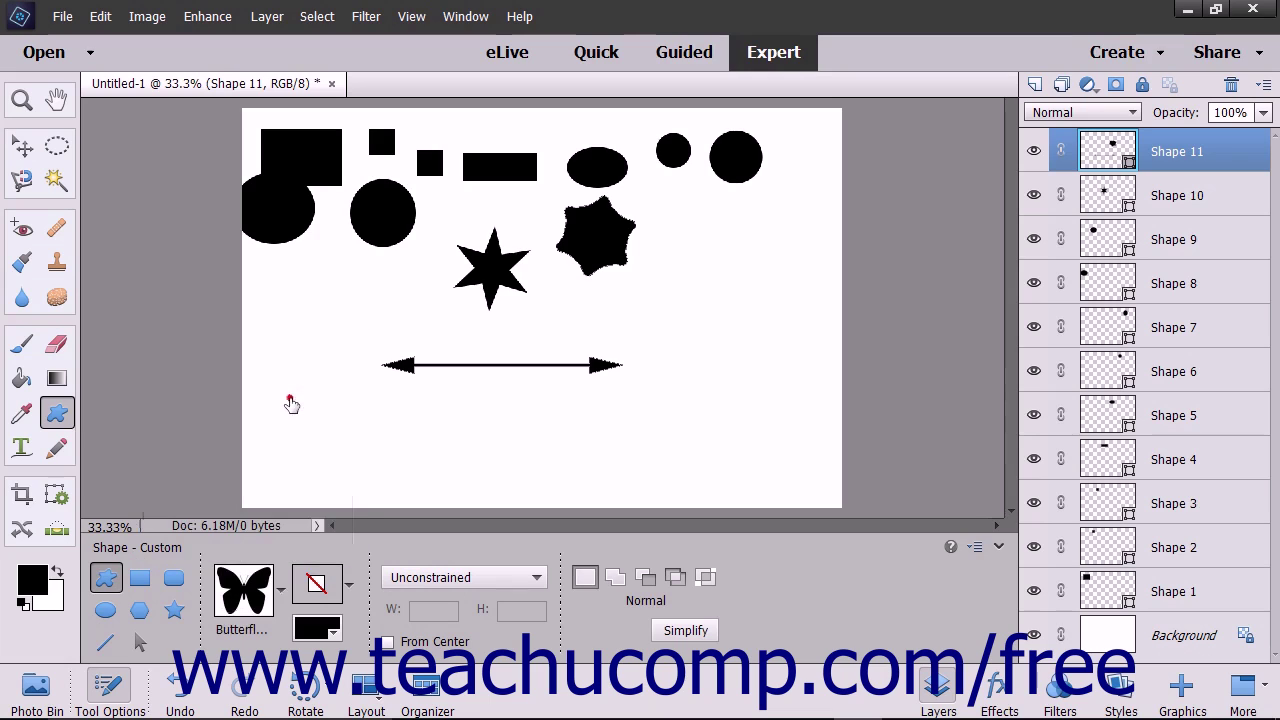
{"action": "left_click_drag", "start_coordinate": [259, 335], "coordinate": [344, 432]}
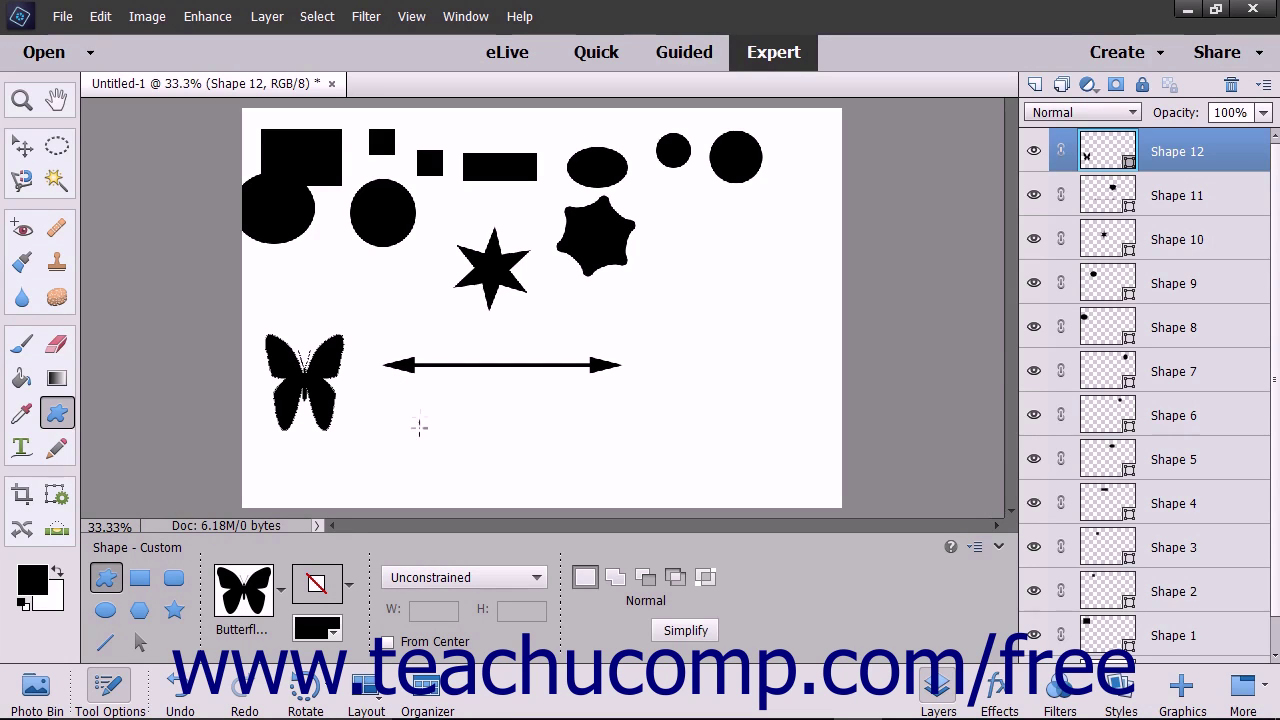
{"action": "left_click_drag", "start_coordinate": [419, 401], "coordinate": [517, 479]}
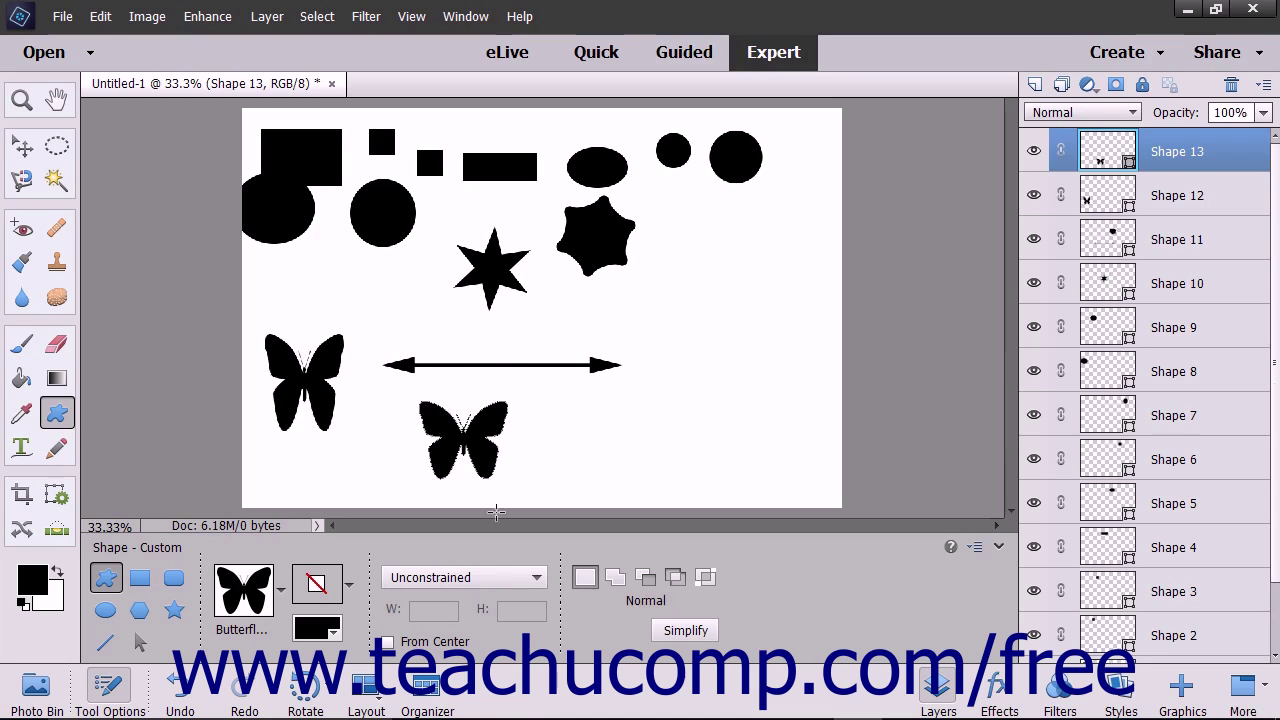
{"action": "left_click", "coordinate": [487, 584]}
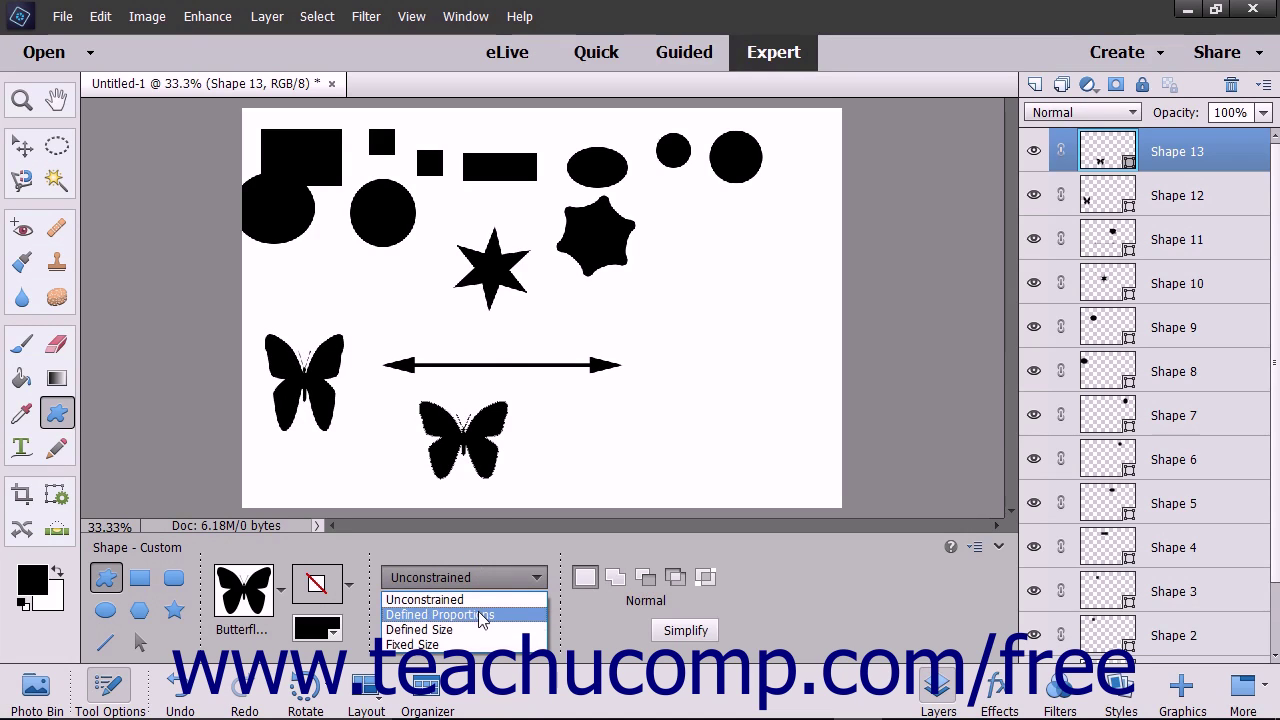
{"action": "left_click", "coordinate": [482, 615]}
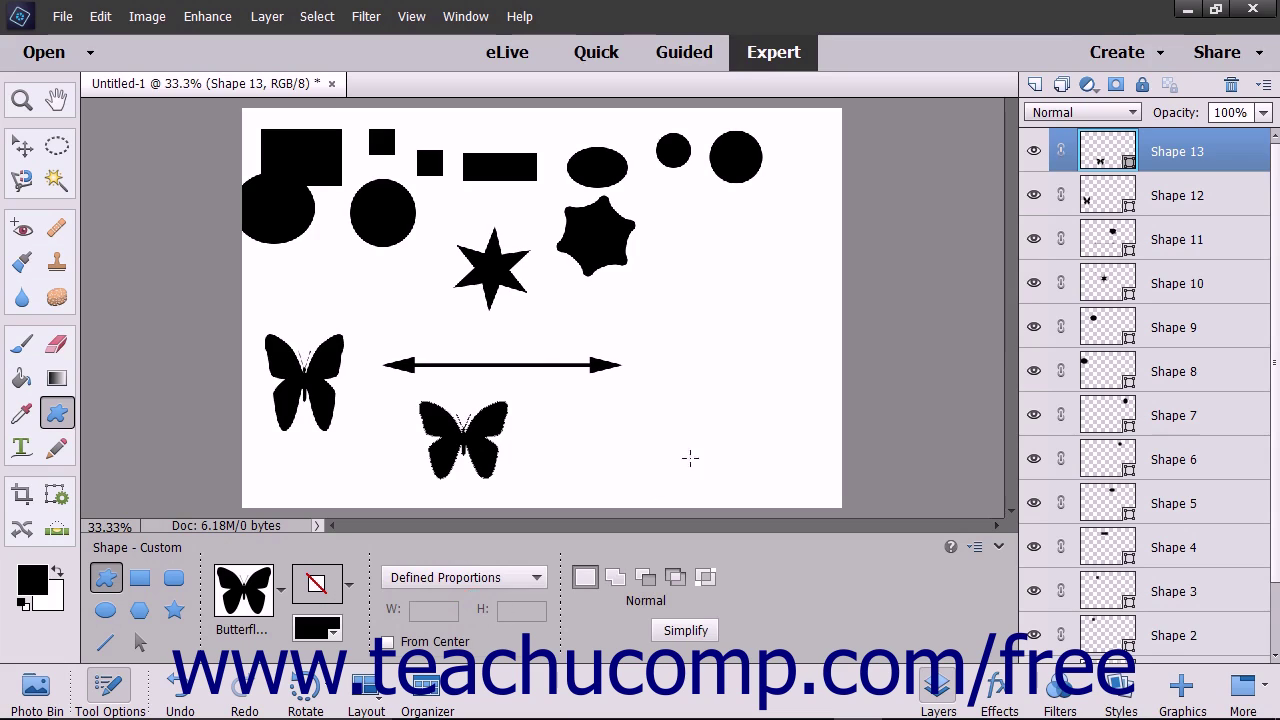